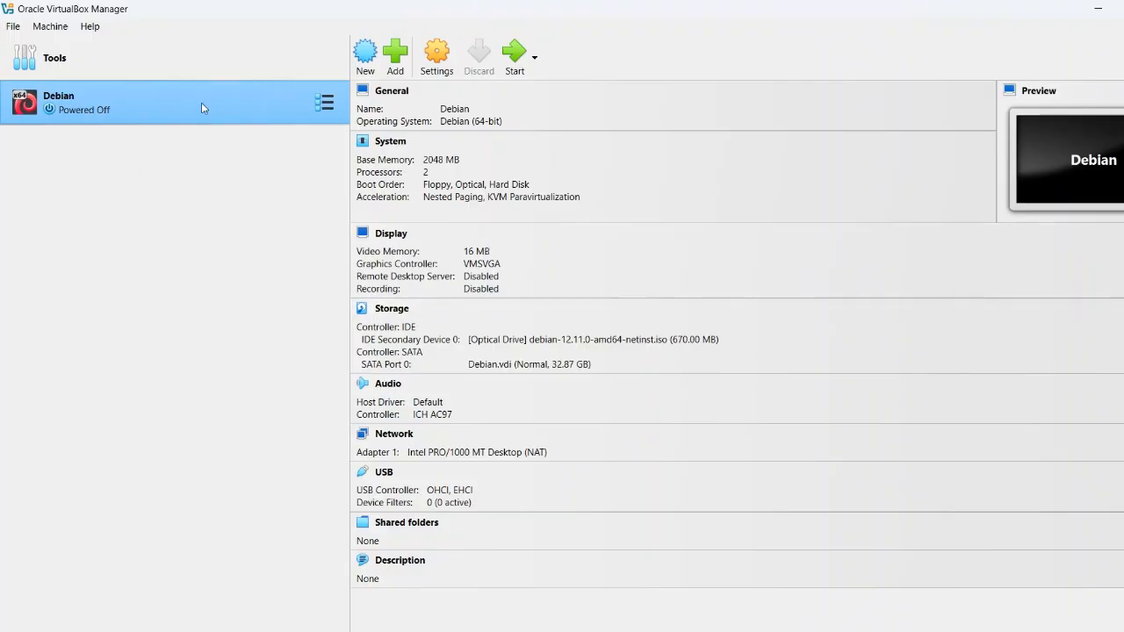
# Start the powered-off Debian virtual machine from the VirtualBox Manager toolbar
pyautogui.click(515, 57)
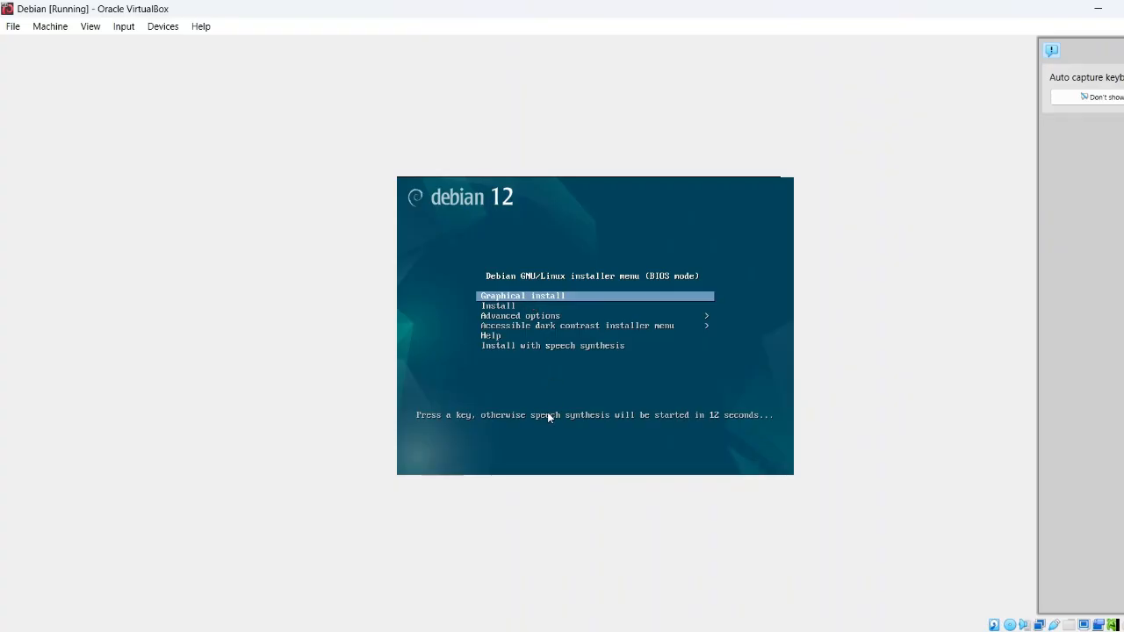
# Launch Graphical install from the Debian 12 installer boot menu
pyautogui.press('Return')
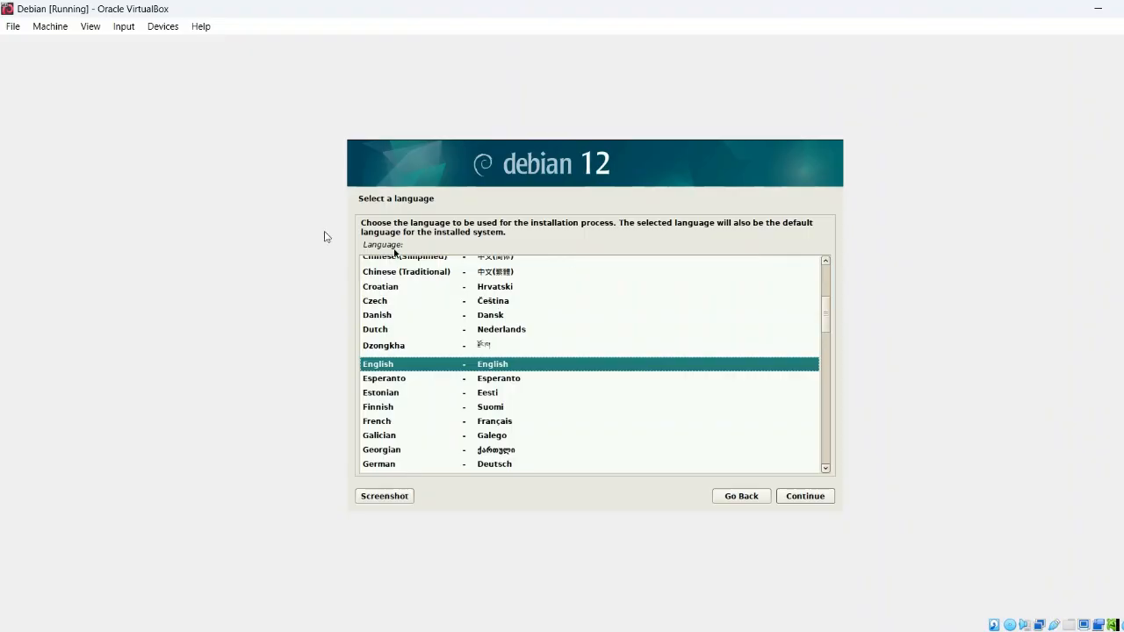
# Switch the VM window to Scaled Mode so the display fills the window
pyautogui.click(93, 27)
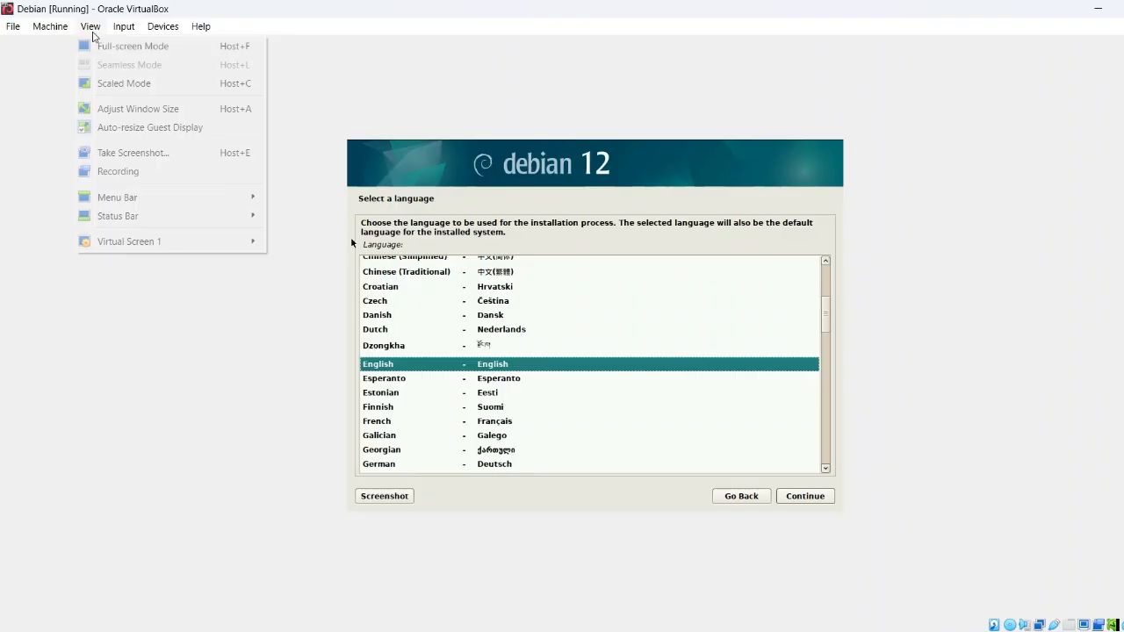
pyautogui.click(114, 83)
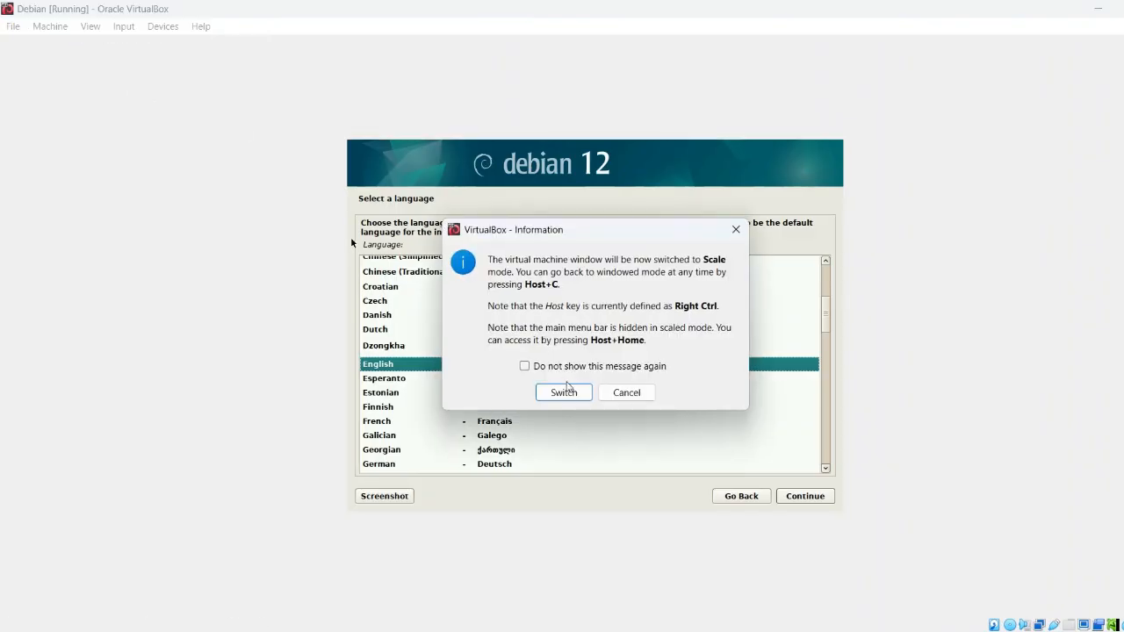
pyautogui.click(574, 393)
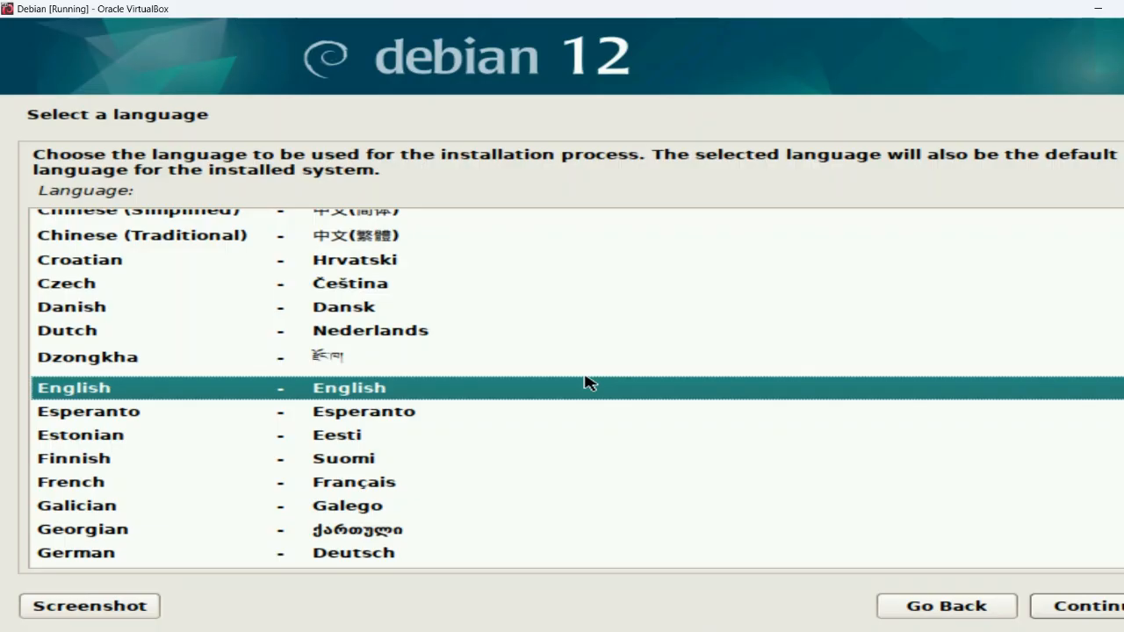
# Keep English as the installation language and continue to location selection
pyautogui.scroll(-9, 584, 382)
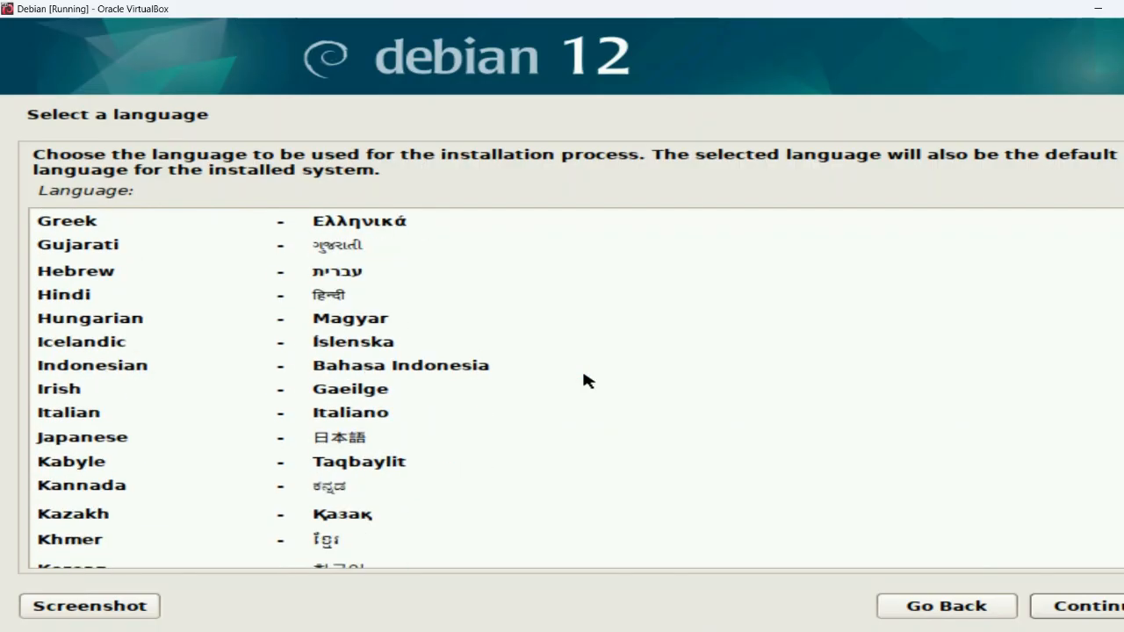
pyautogui.scroll(-8, 586, 378)
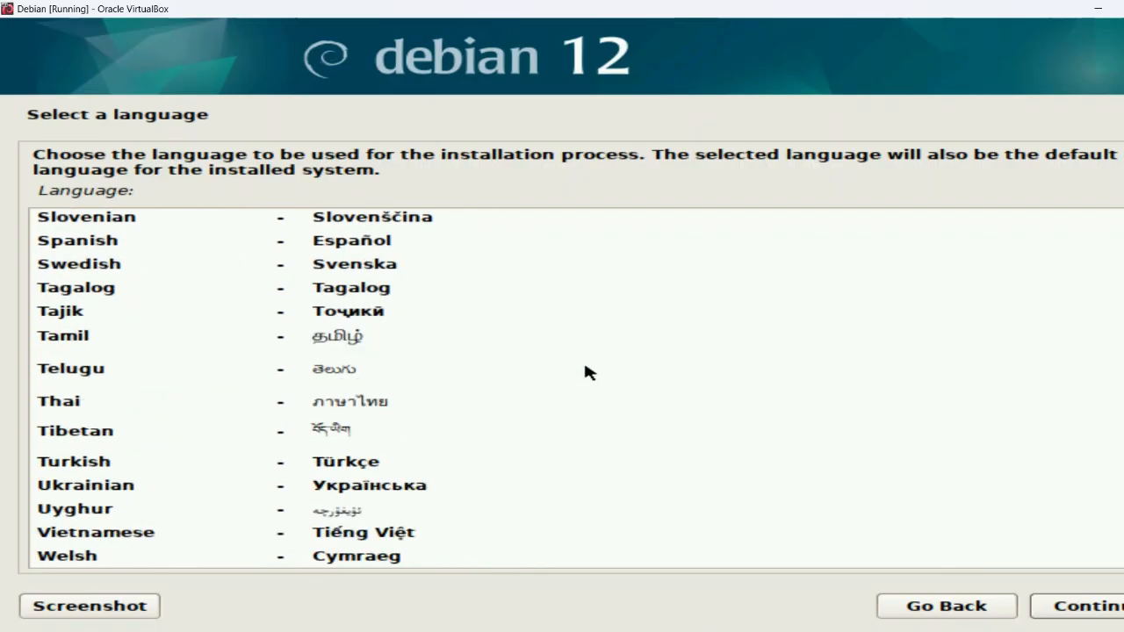
pyautogui.scroll(1, 585, 372)
pyautogui.scroll(18, 586, 372)
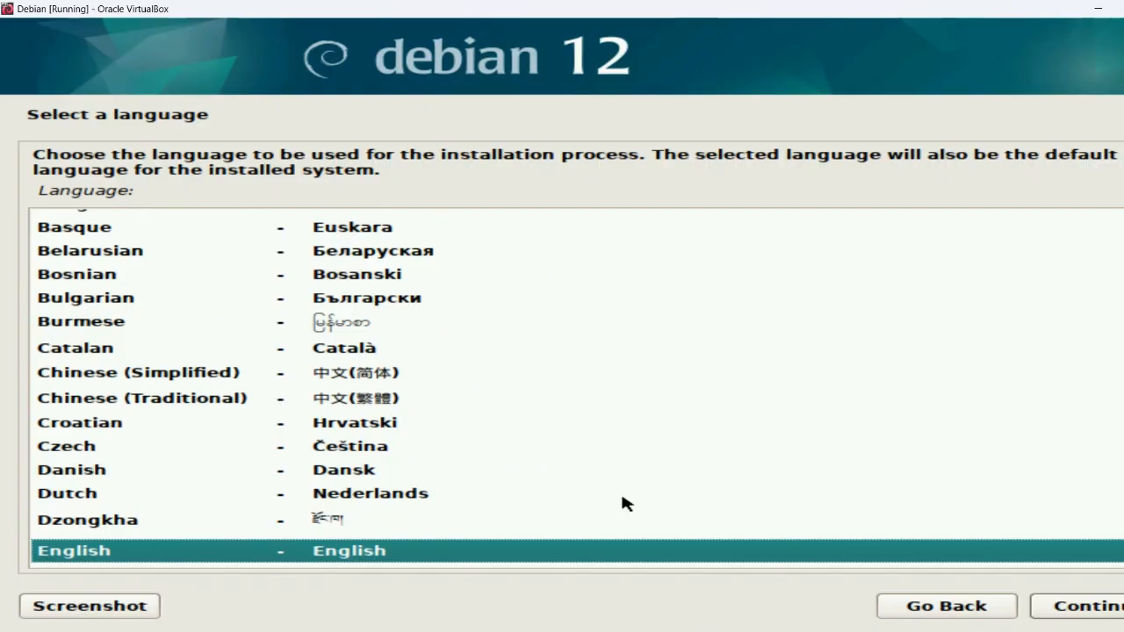
pyautogui.click(1097, 608)
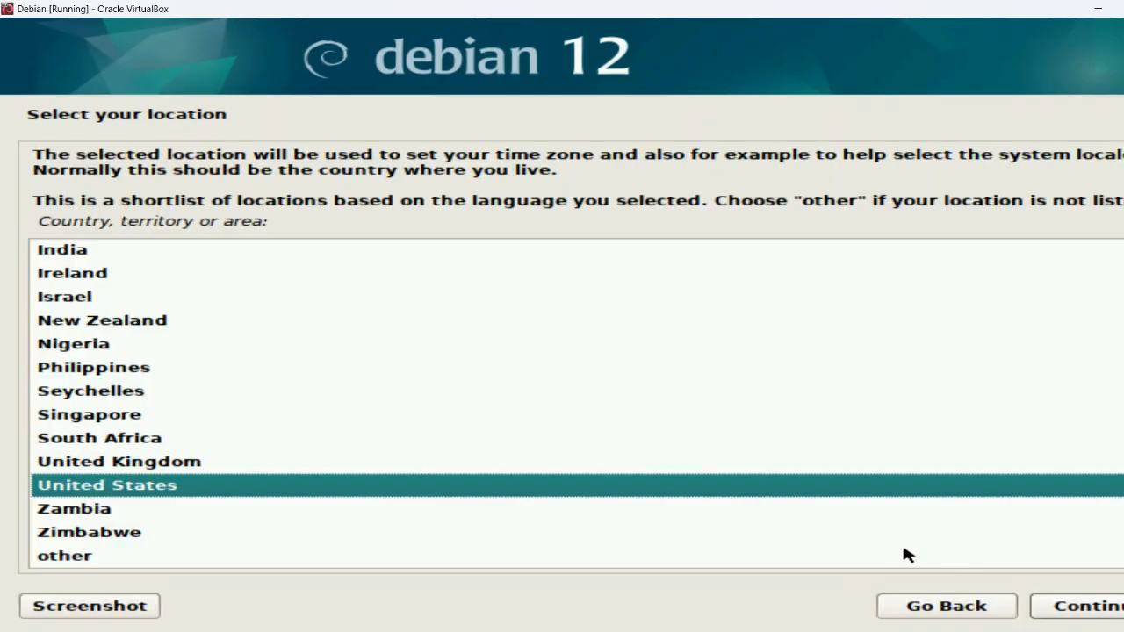
# Set the location to Trinidad and Tobago via other > Caribbean
pyautogui.scroll(3, 781, 469)
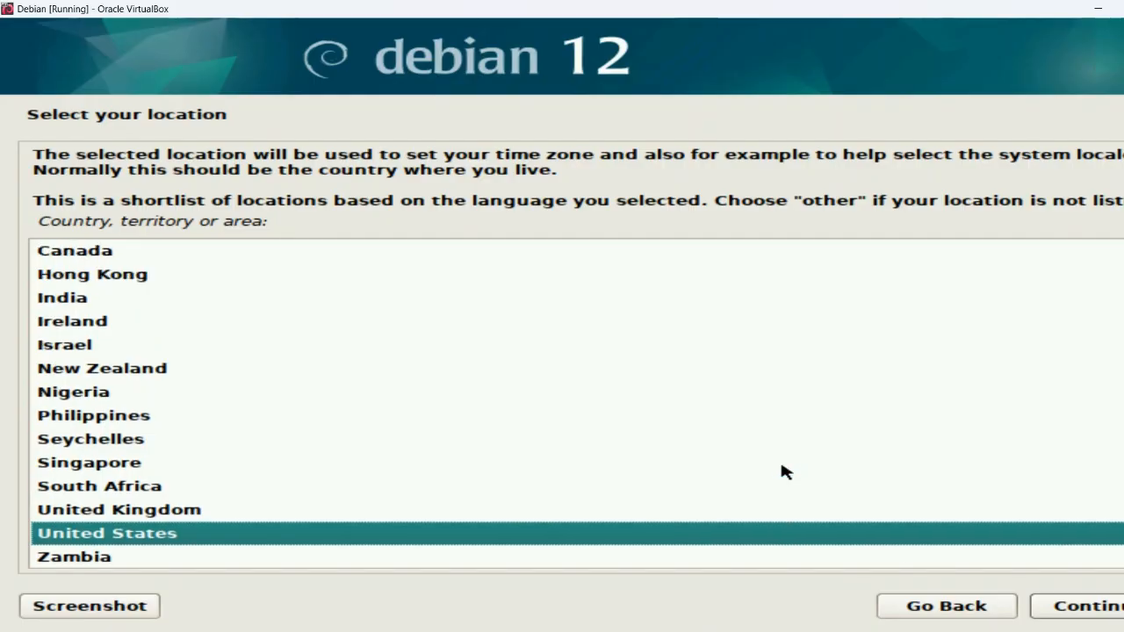
pyautogui.scroll(-3, 780, 468)
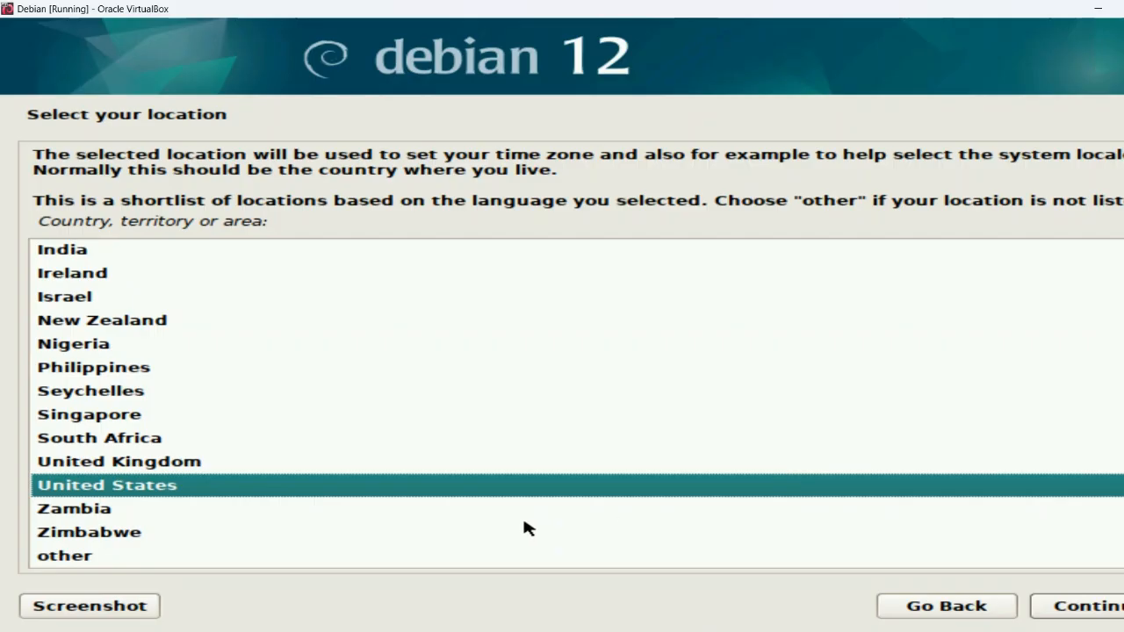
pyautogui.click(74, 557)
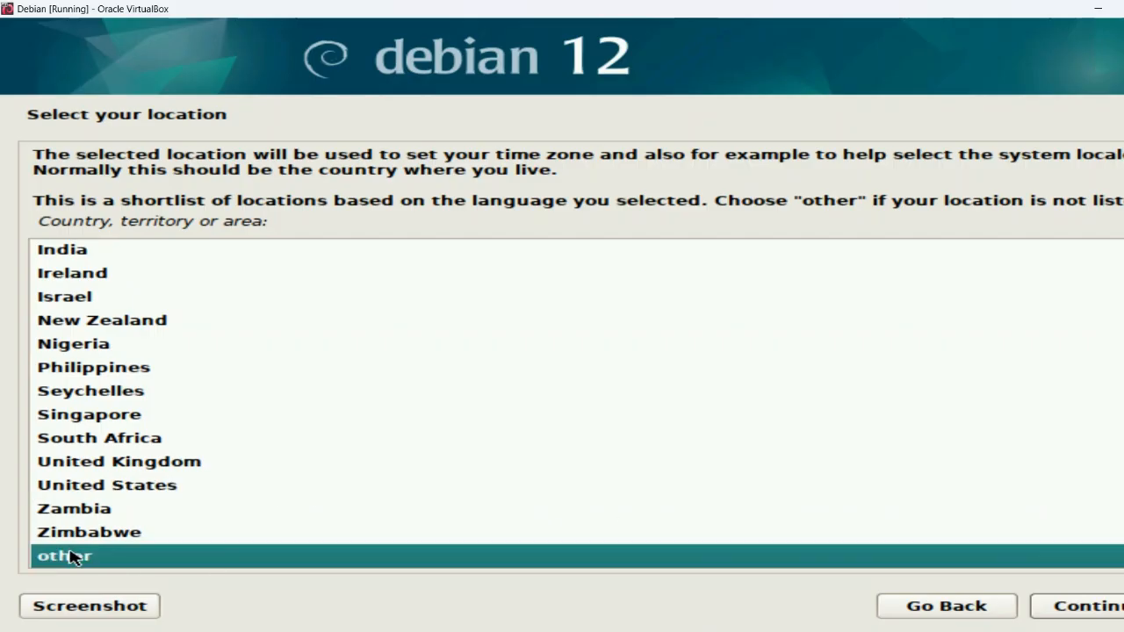
pyautogui.doubleClick(74, 557)
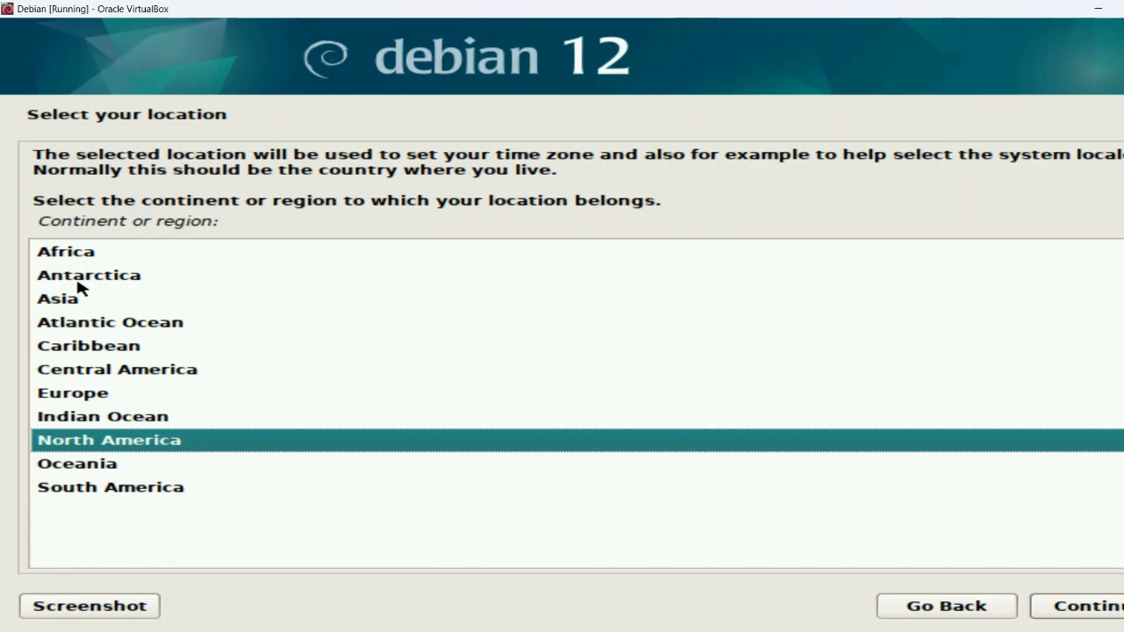
pyautogui.doubleClick(124, 348)
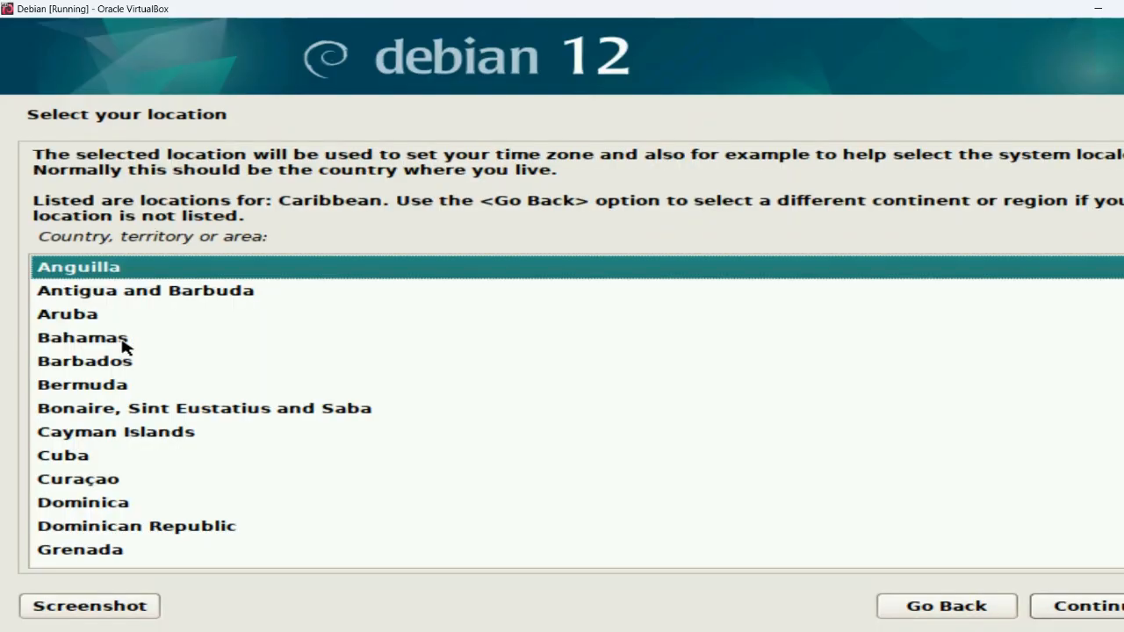
pyautogui.scroll(-5, 124, 347)
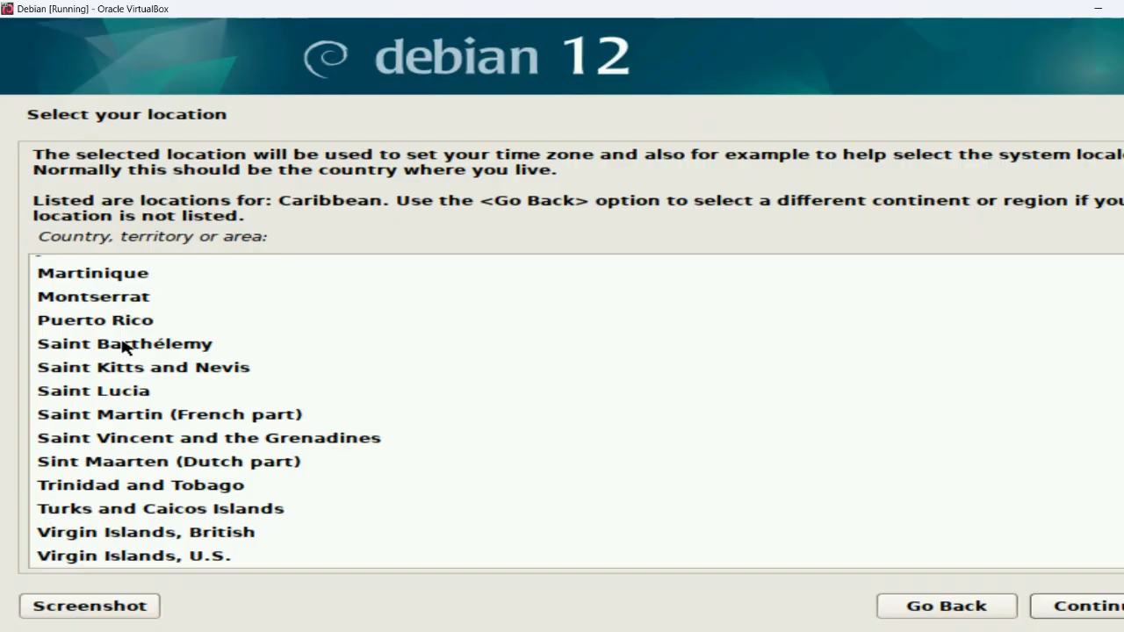
pyautogui.scroll(5, 124, 348)
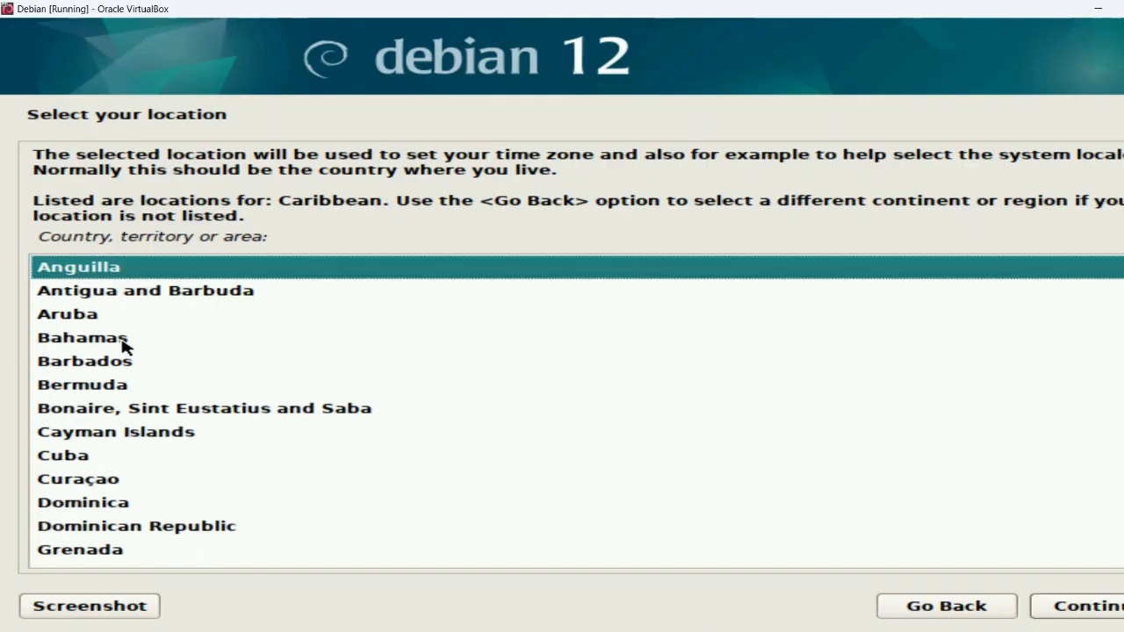
pyautogui.scroll(-5, 123, 348)
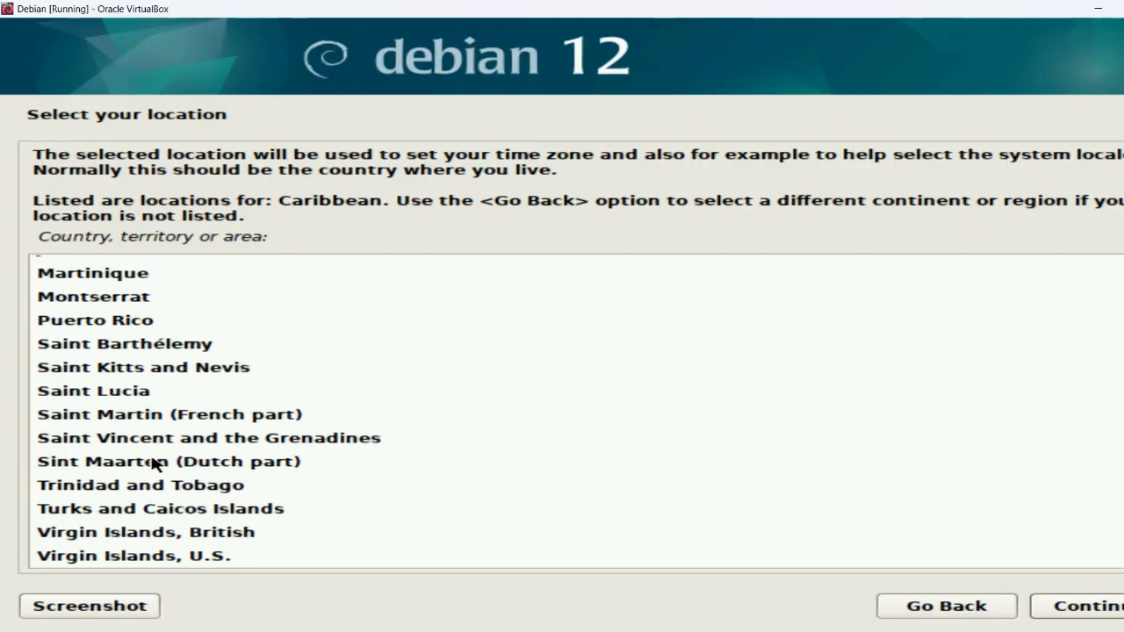
pyautogui.click(170, 486)
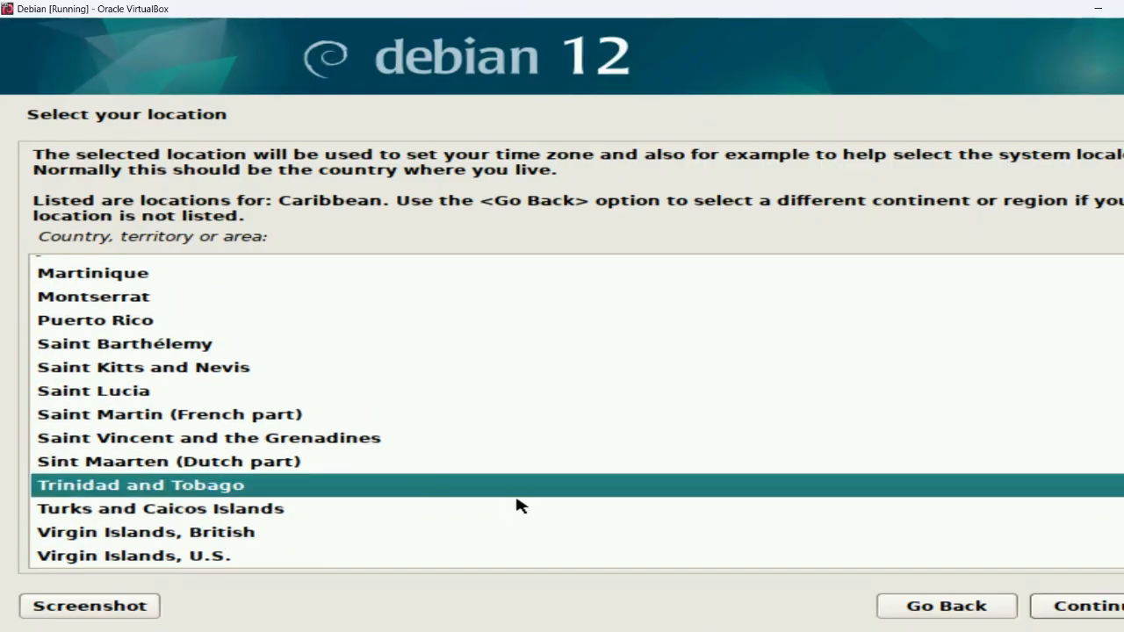
pyautogui.click(1089, 606)
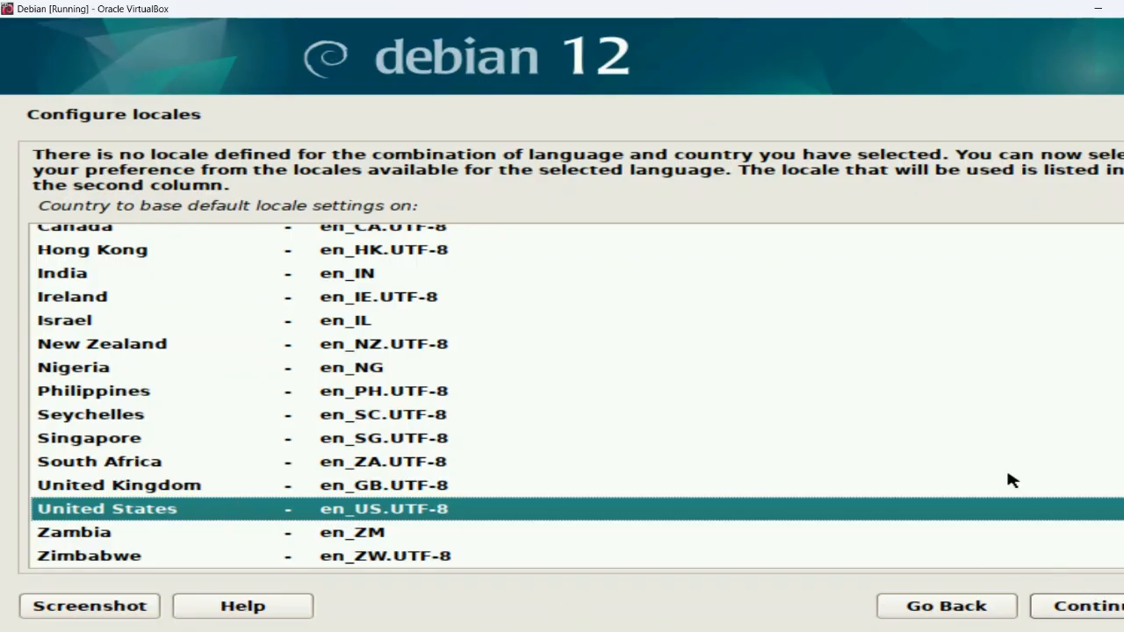
# Review the locale list, with United States en_US.UTF-8 preselected
pyautogui.scroll(2, 1012, 480)
pyautogui.scroll(-2, 1013, 480)
# Accept the en_US.UTF-8 locale and keep American English as the keymap
pyautogui.click(1104, 603)
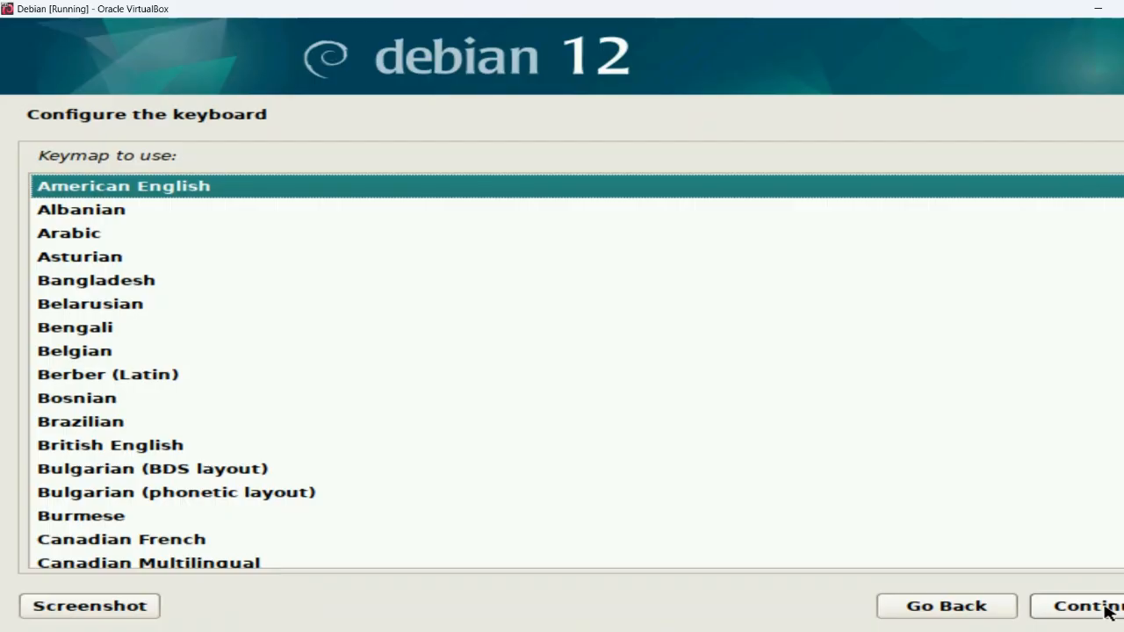
pyautogui.scroll(-1, 692, 471)
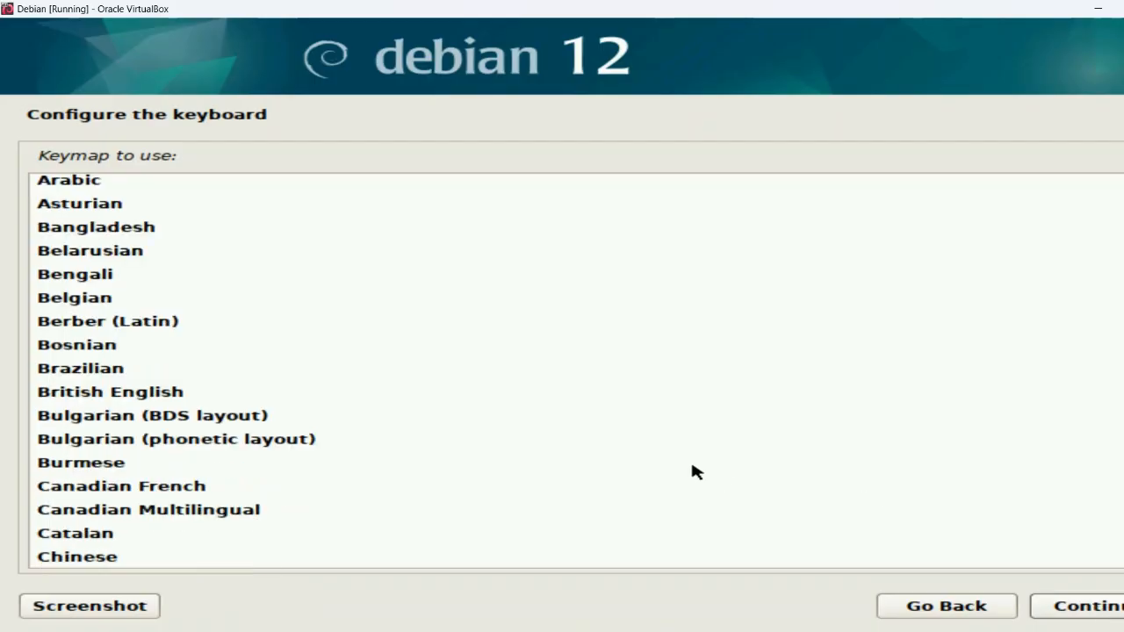
pyautogui.scroll(-2, 692, 471)
pyautogui.scroll(4, 692, 471)
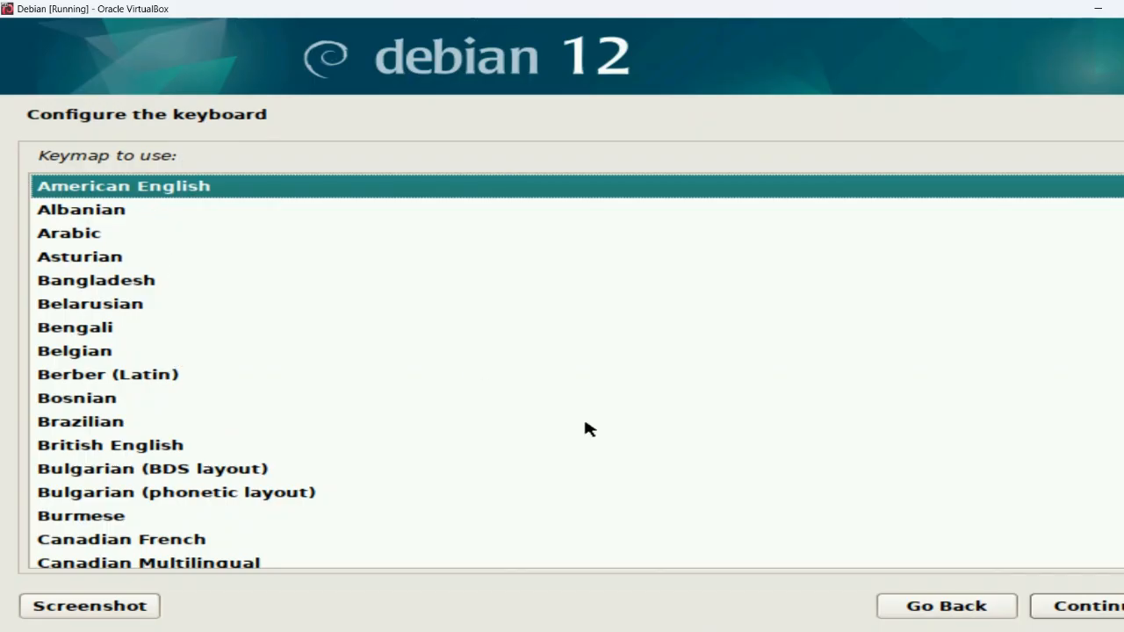
pyautogui.press('Return')
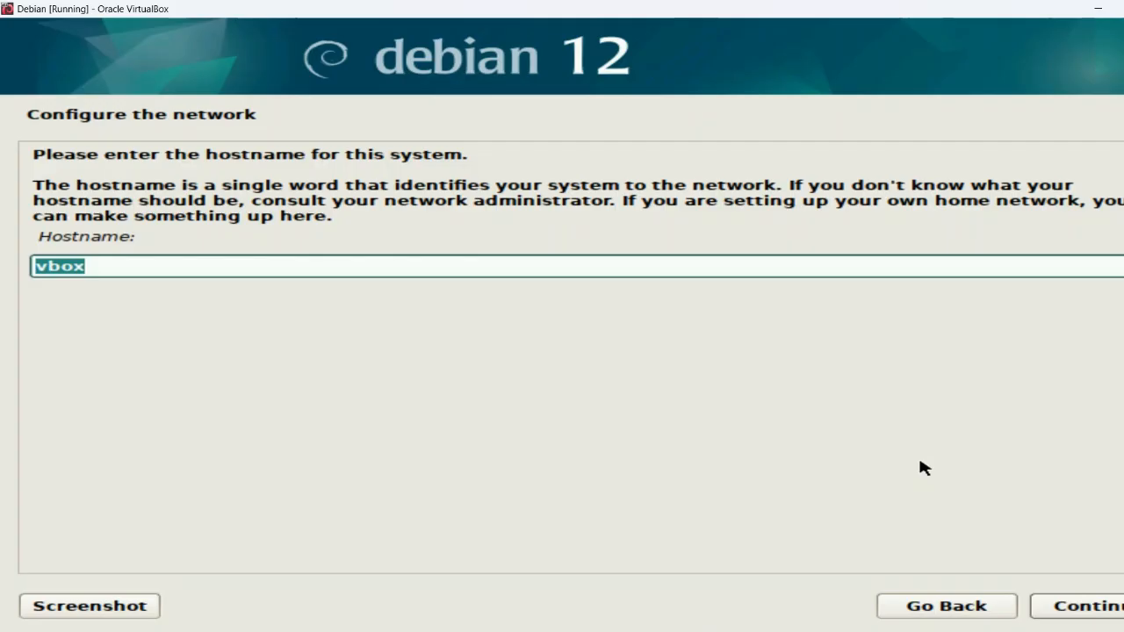
# Replace the default hostname with Koha-lib and leave the domain name blank
pyautogui.press('BackSpace')
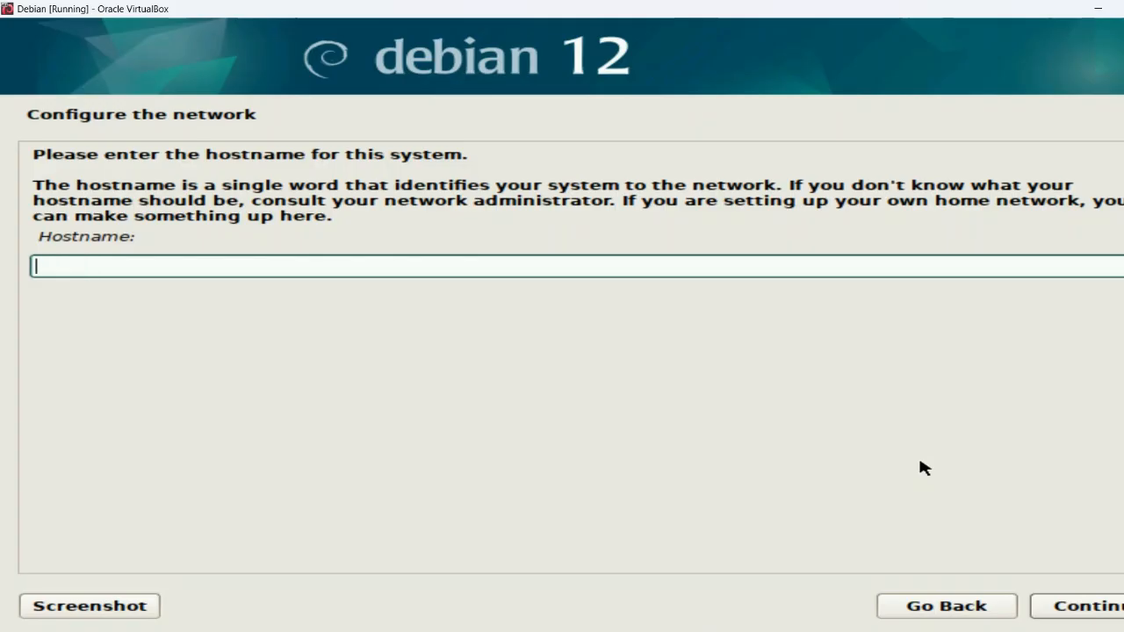
pyautogui.write('Koha-lib')
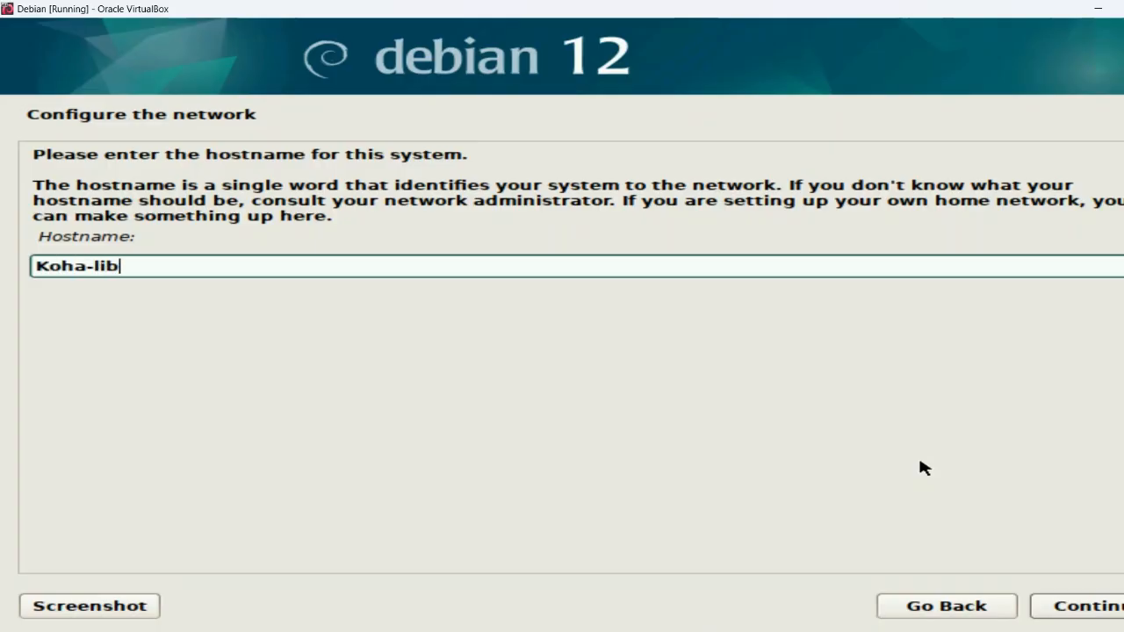
pyautogui.click(1090, 616)
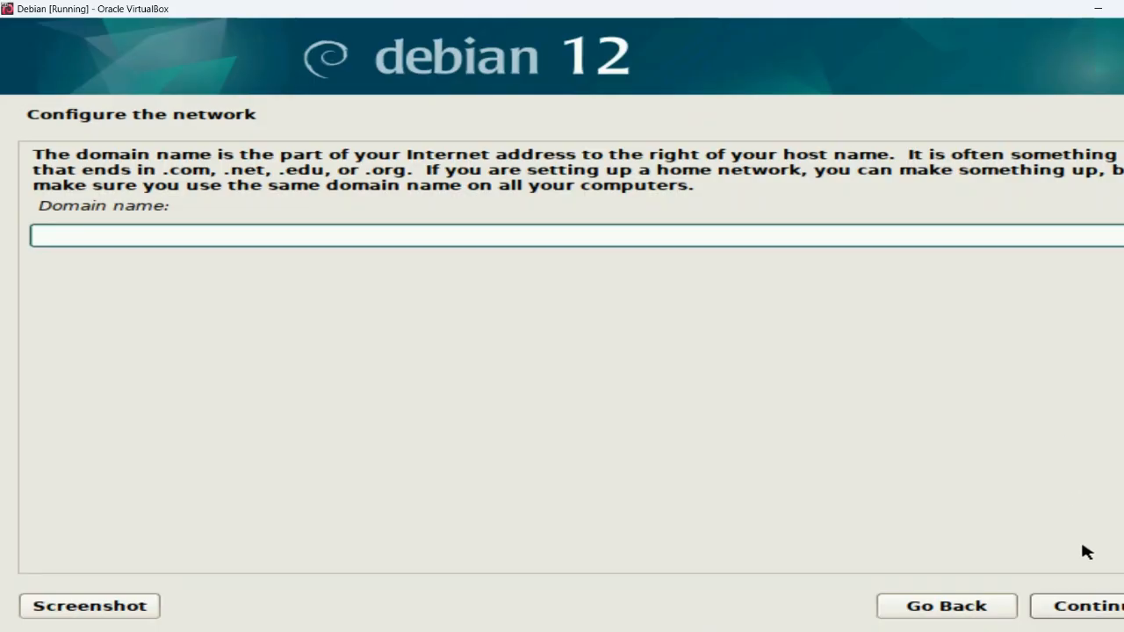
pyautogui.click(1089, 615)
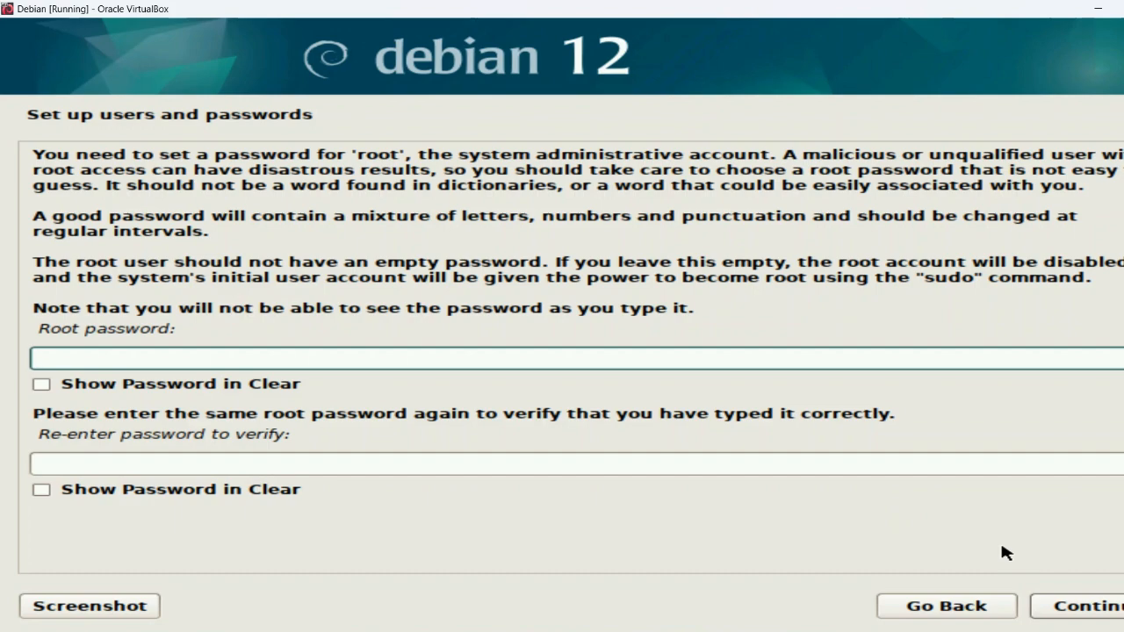
# Skip the root password and create user lib-02 with the suggested username
pyautogui.click(1082, 613)
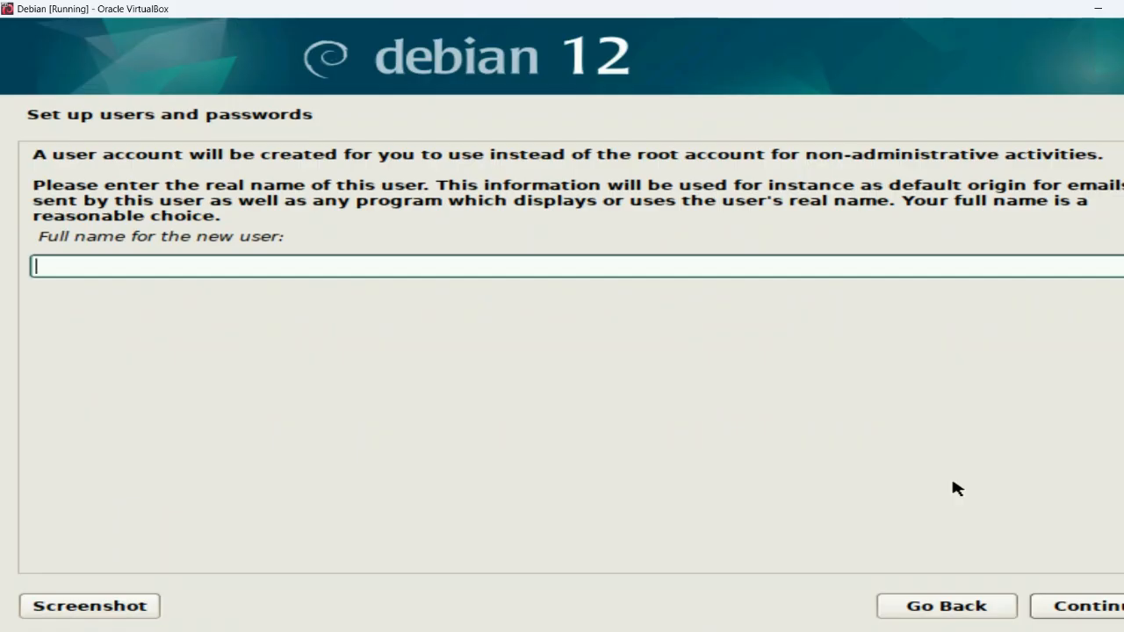
pyautogui.write('lib-02')
pyautogui.click(1079, 606)
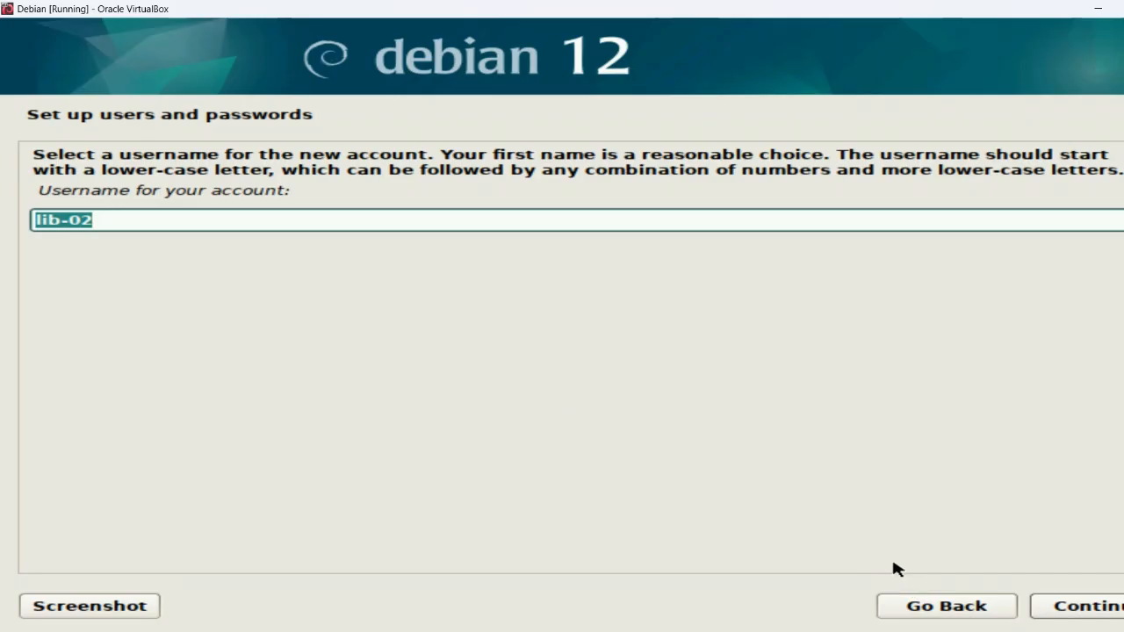
pyautogui.click(1093, 608)
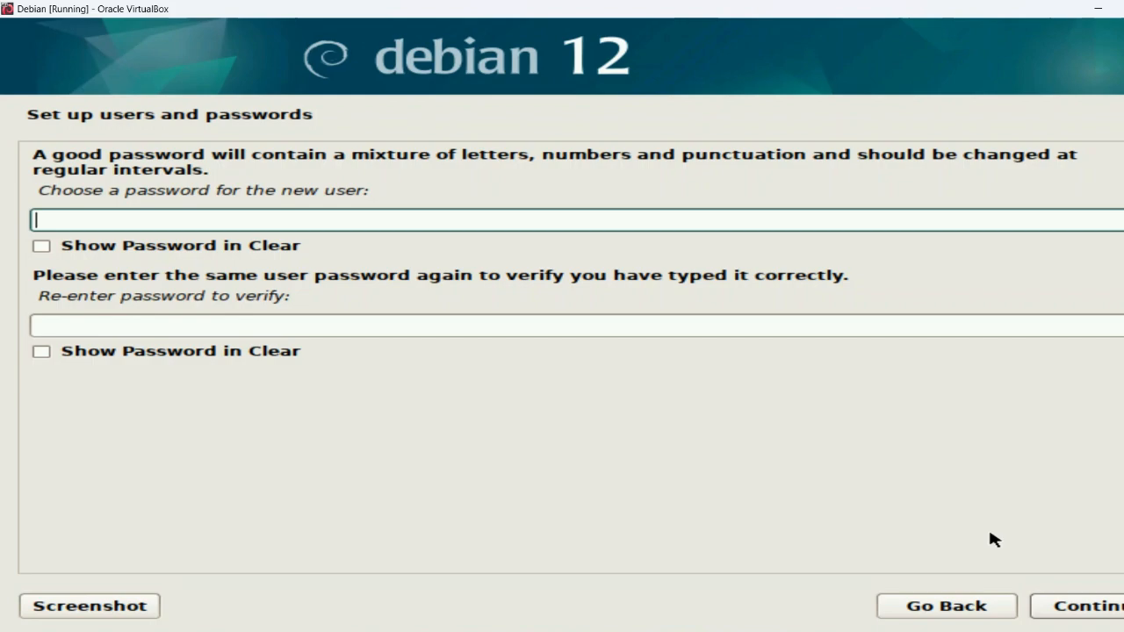
# Enter the new user's password in both password fields and confirm
pyautogui.write('*******')
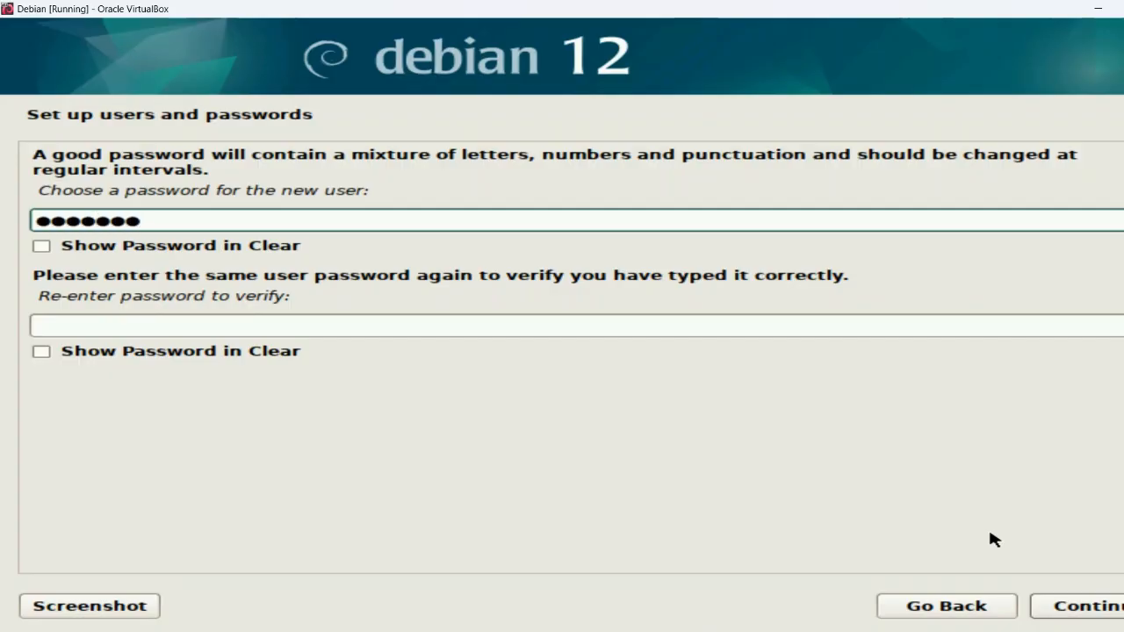
pyautogui.write('*')
pyautogui.click(312, 323)
pyautogui.write('********')
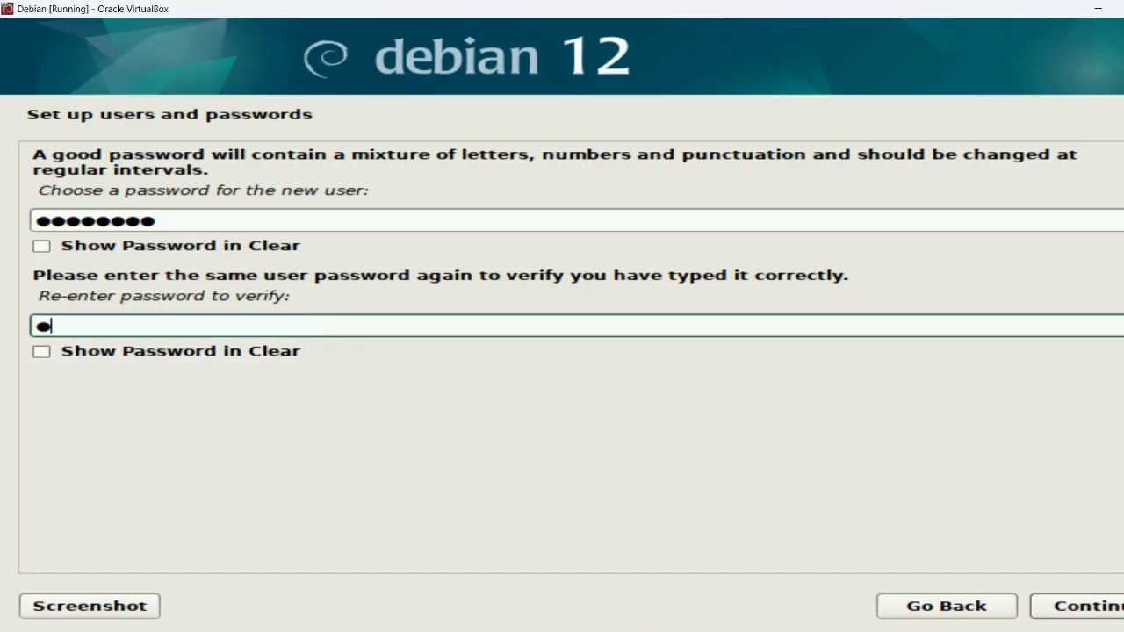
pyautogui.write('*')
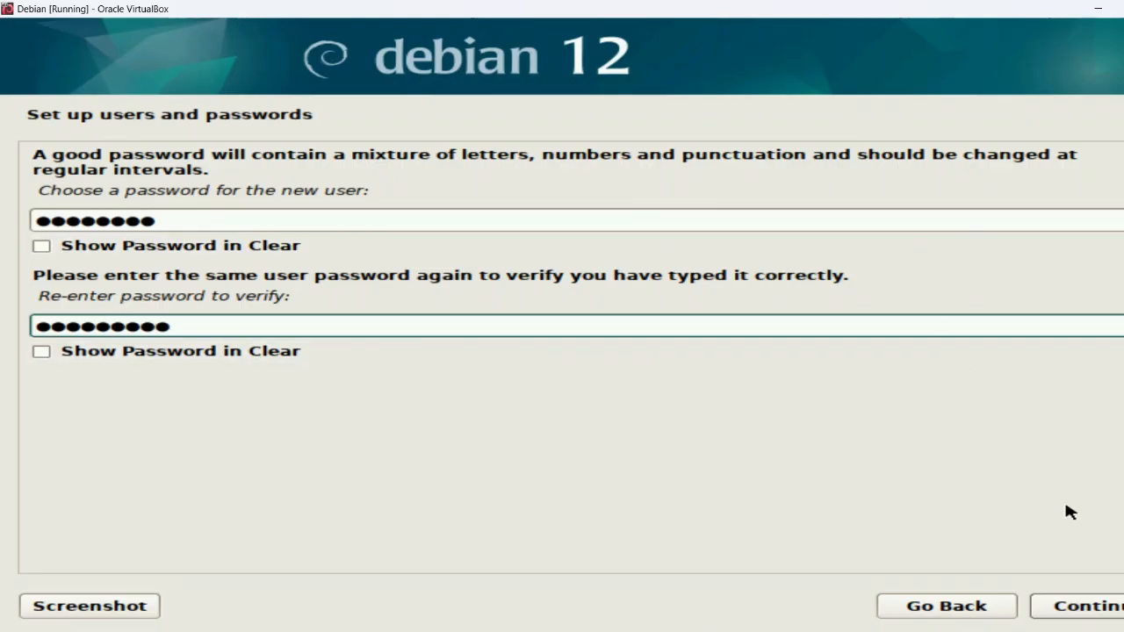
pyautogui.click(1108, 607)
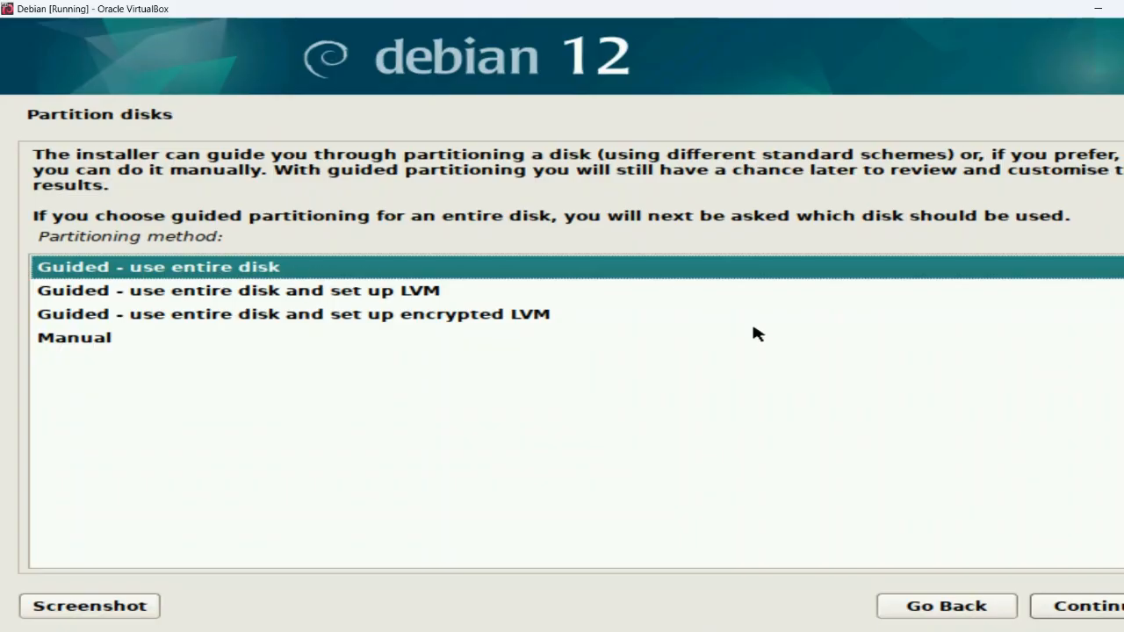
# Accept 'Guided - use entire disk' as the partitioning method
pyautogui.click(1084, 609)
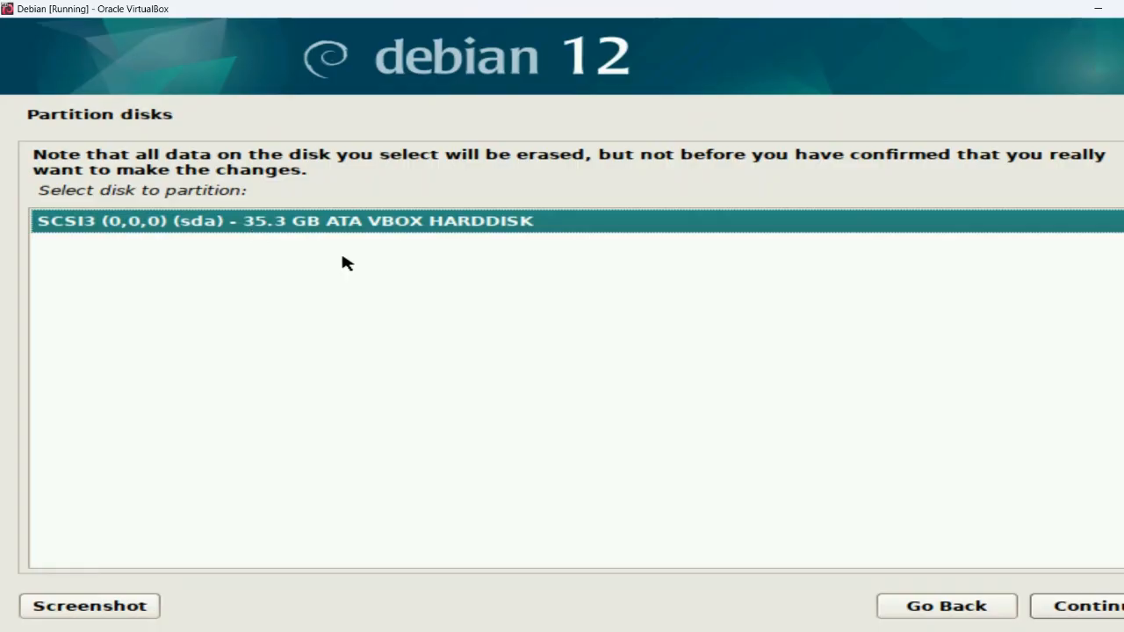
# Select the 35.3 GB VBOX hard disk (SCSI3, sda) as the disk to partition
pyautogui.click(1089, 608)
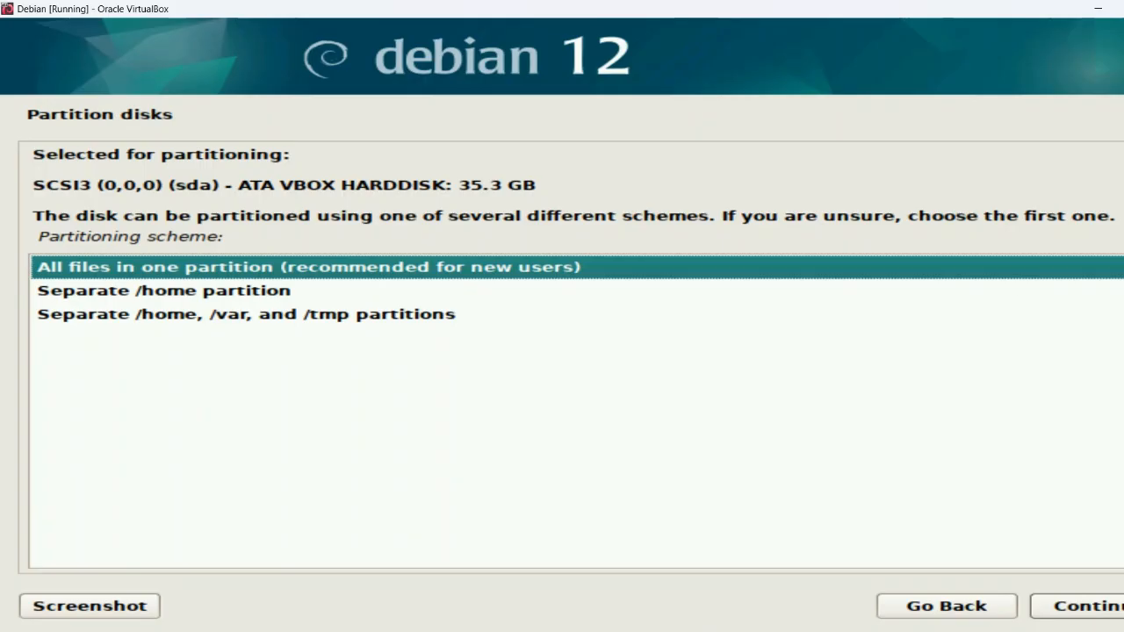
# Choose the 'All files in one partition (recommended for new users)' scheme
pyautogui.click(1105, 606)
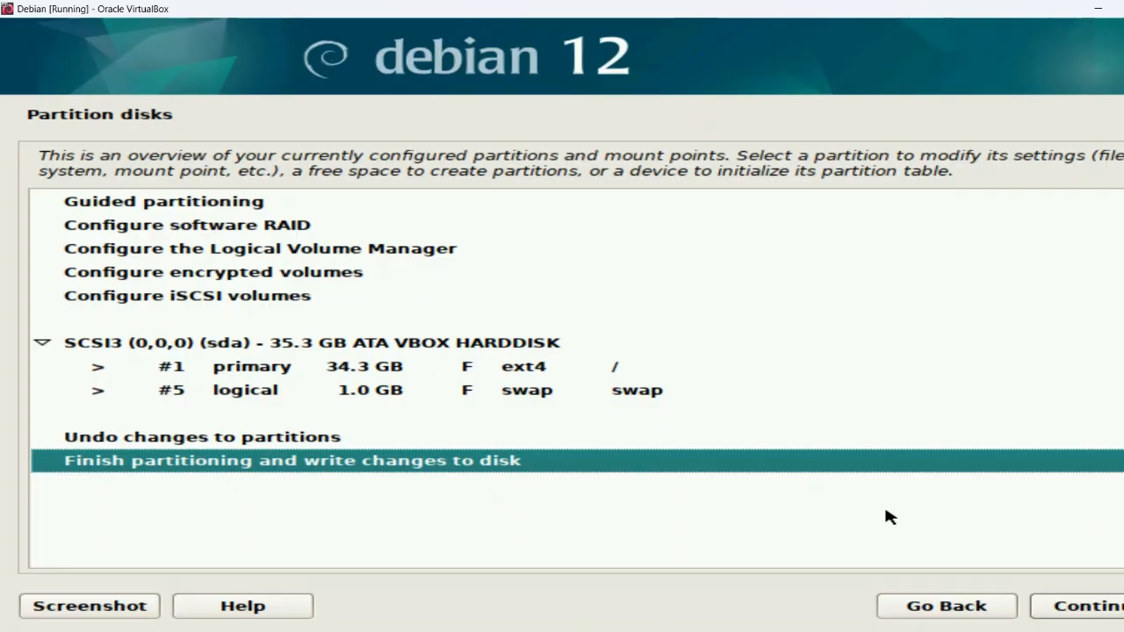
# Finish partitioning and confirm 'Yes' to write the ext4 root and swap partitions to disk
pyautogui.click(1108, 615)
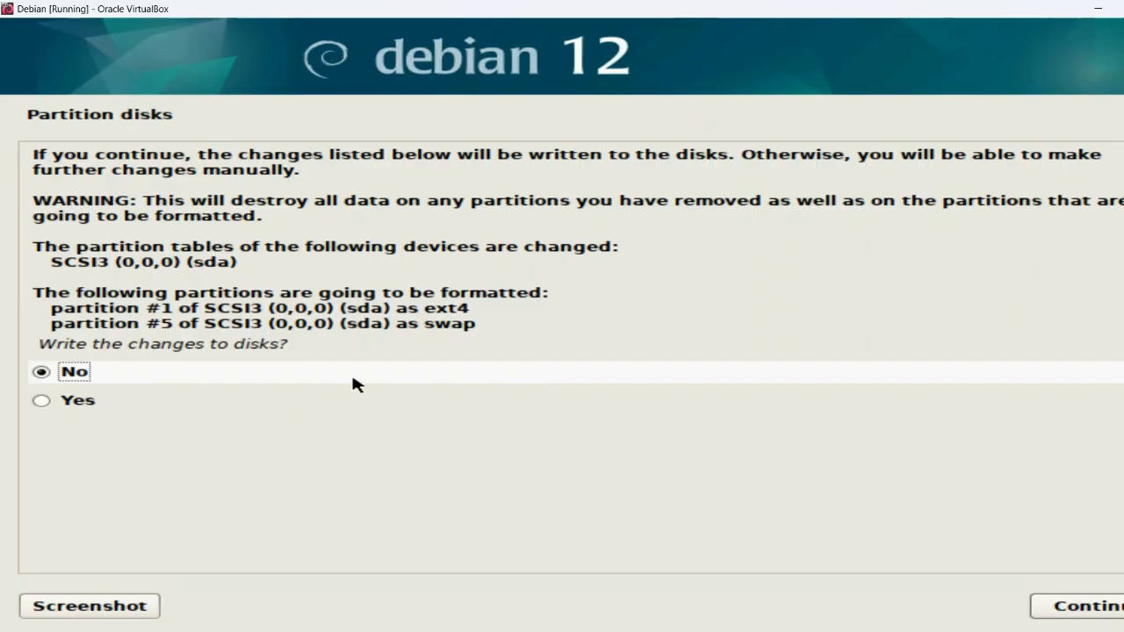
pyautogui.click(39, 402)
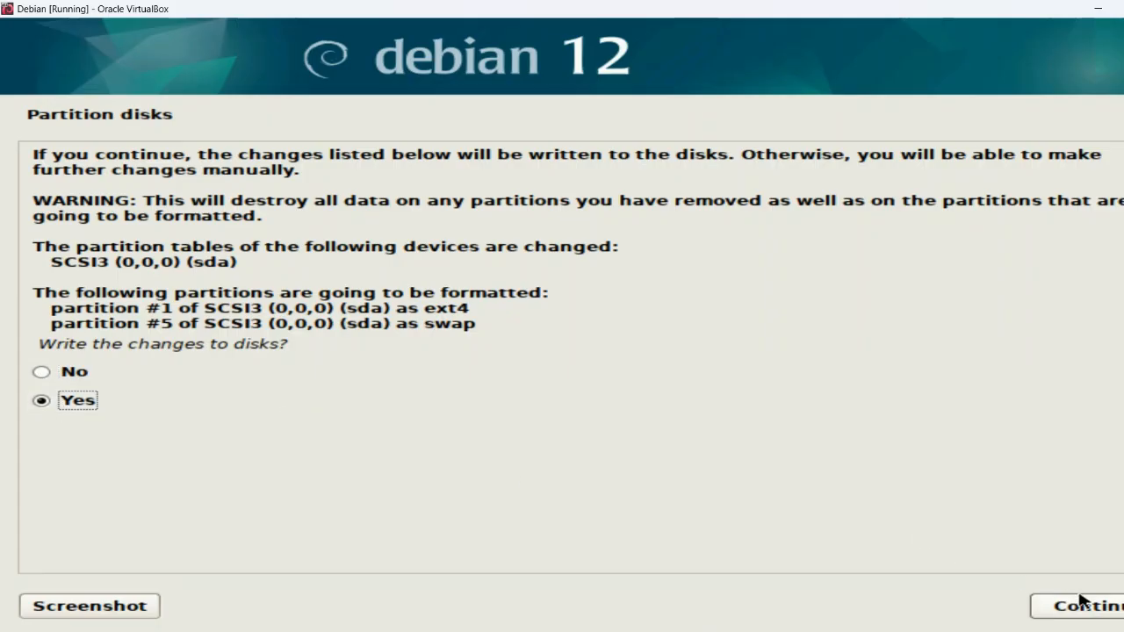
pyautogui.click(1104, 608)
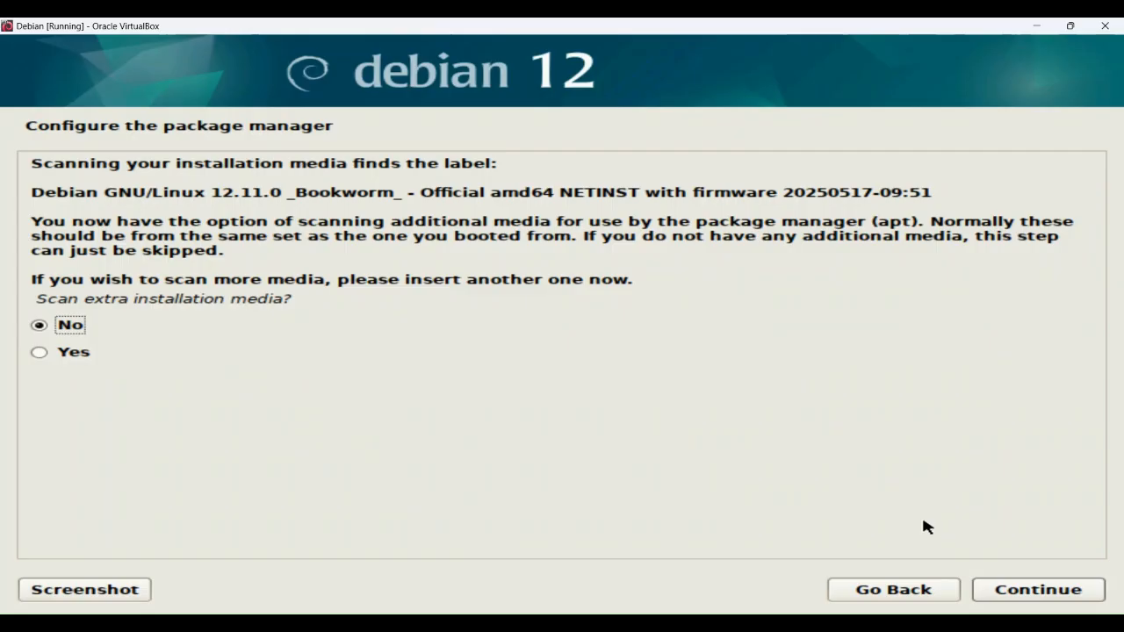
# Skip scanning extra installation media and pick United States as the mirror country
pyautogui.click(1012, 593)
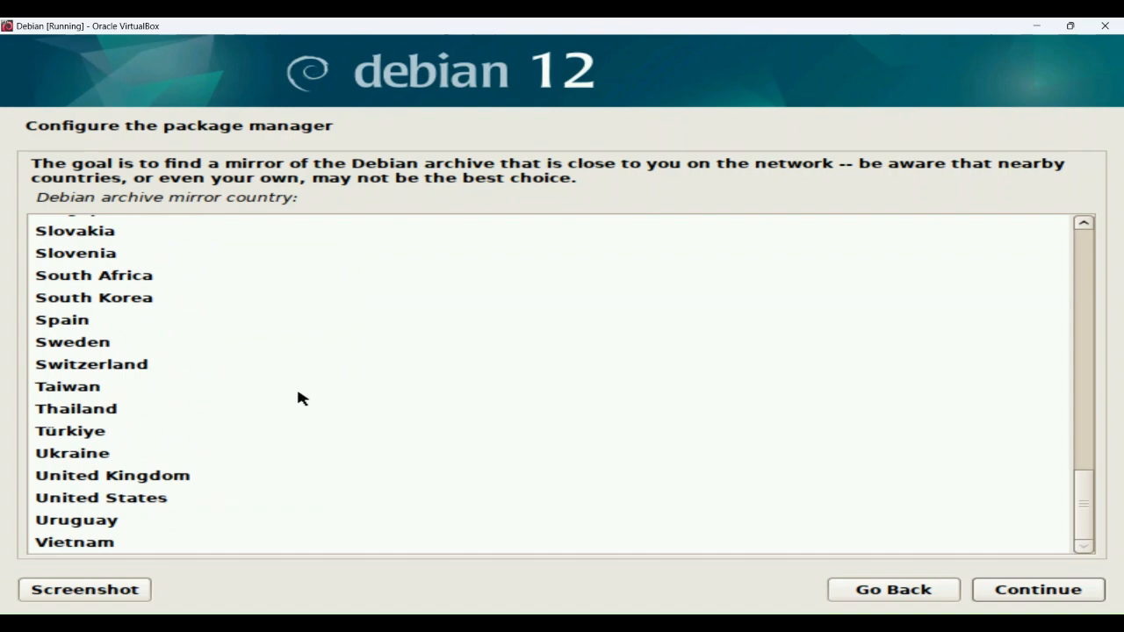
pyautogui.scroll(10, 291, 406)
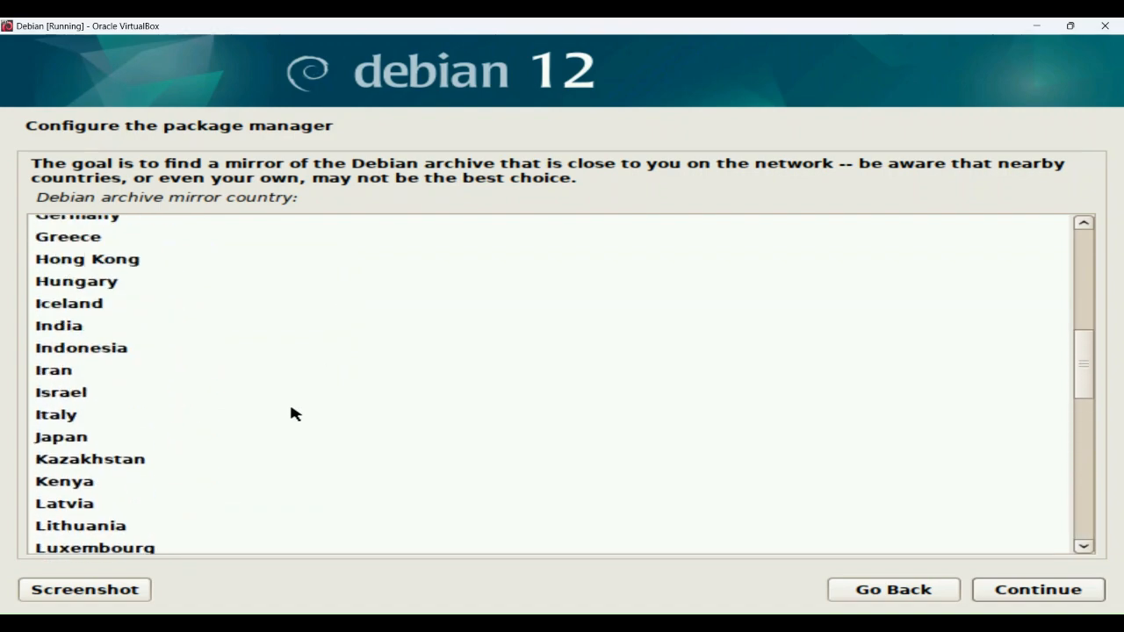
pyautogui.scroll(8, 295, 415)
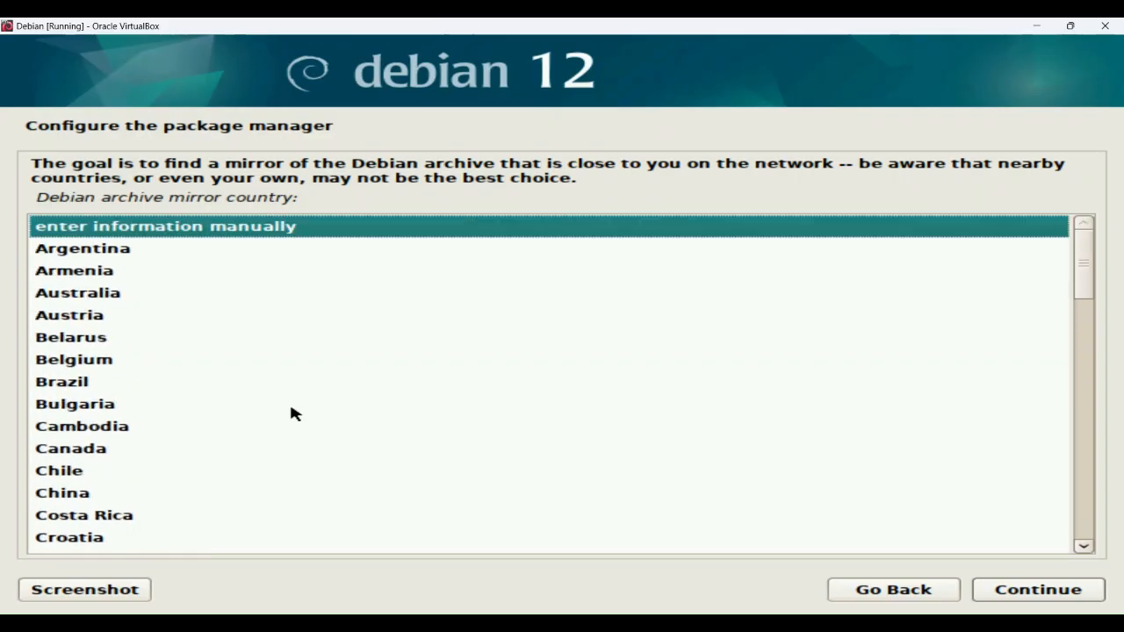
pyautogui.scroll(-15, 294, 415)
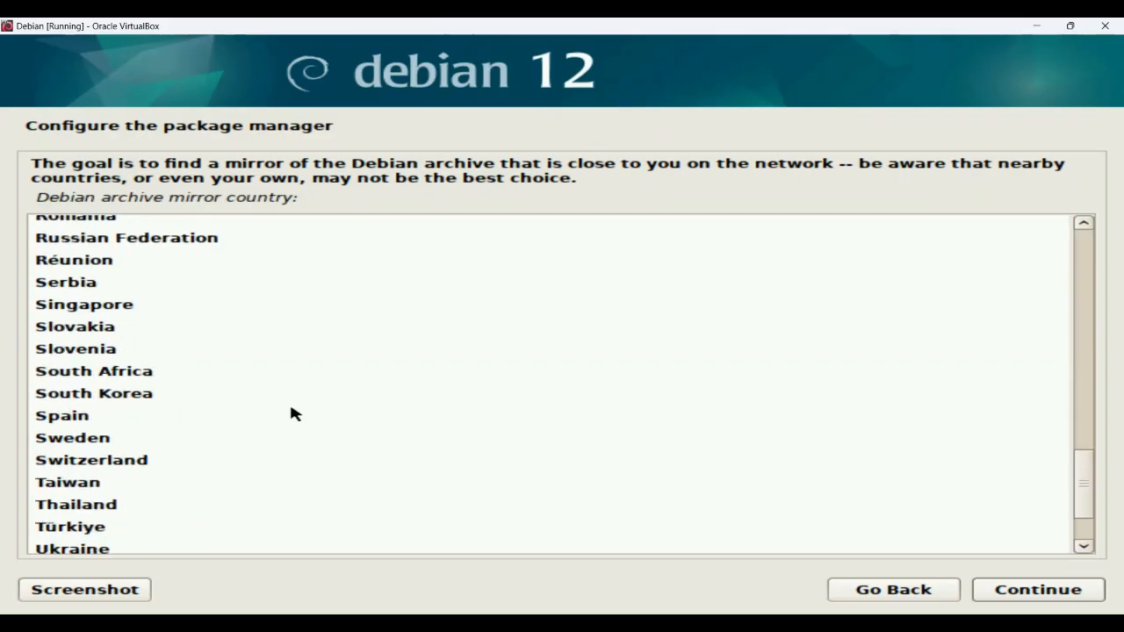
pyautogui.scroll(-2, 294, 414)
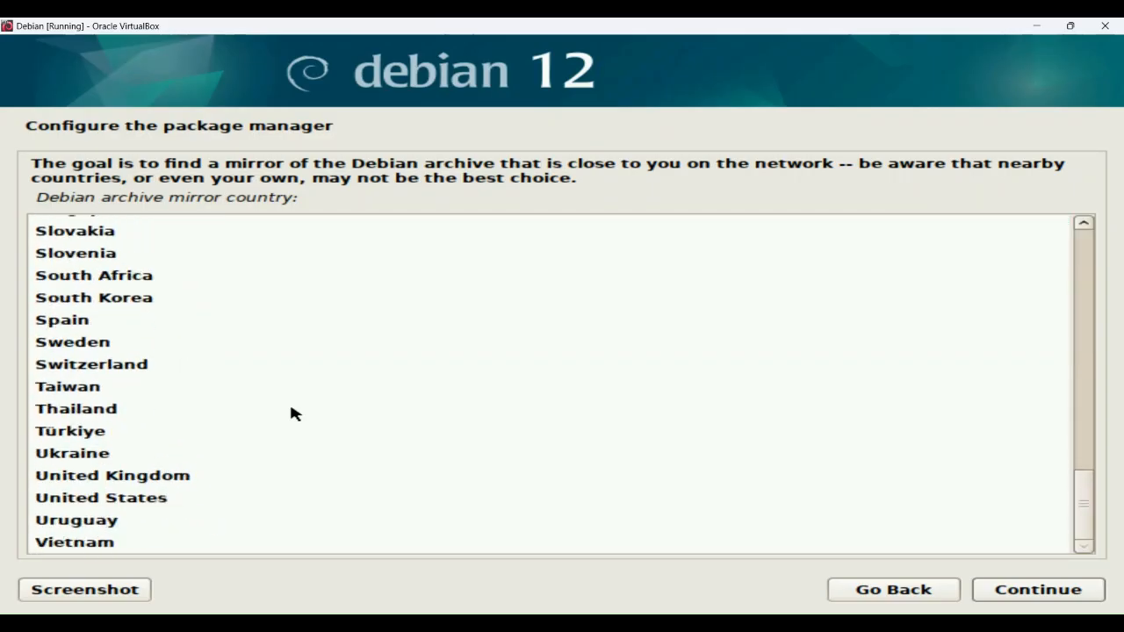
pyautogui.click(130, 501)
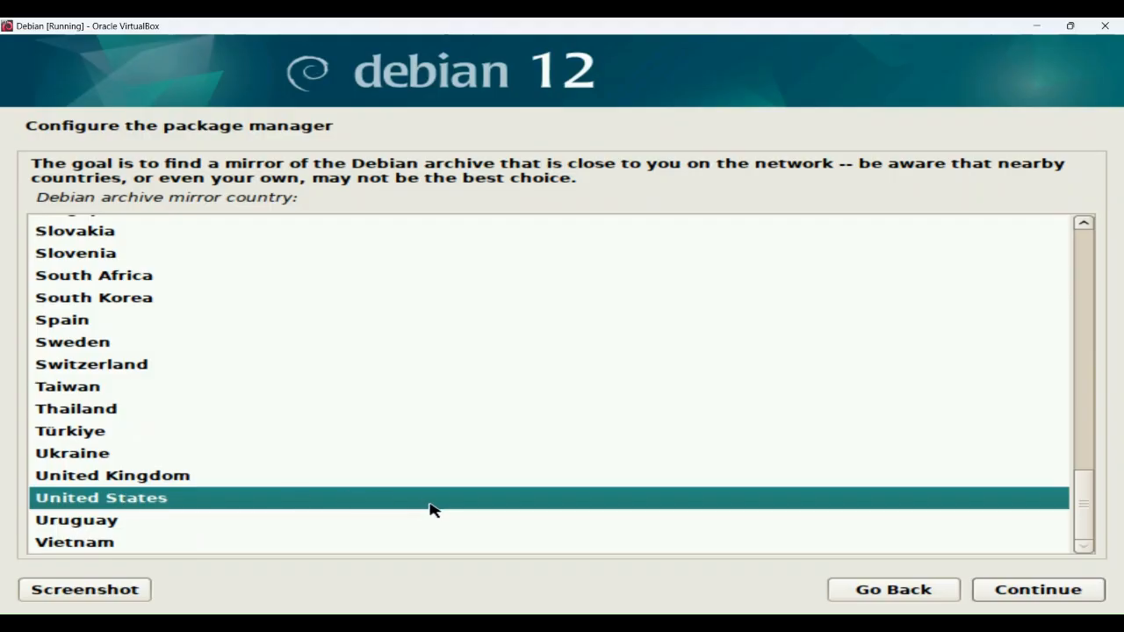
pyautogui.click(1010, 596)
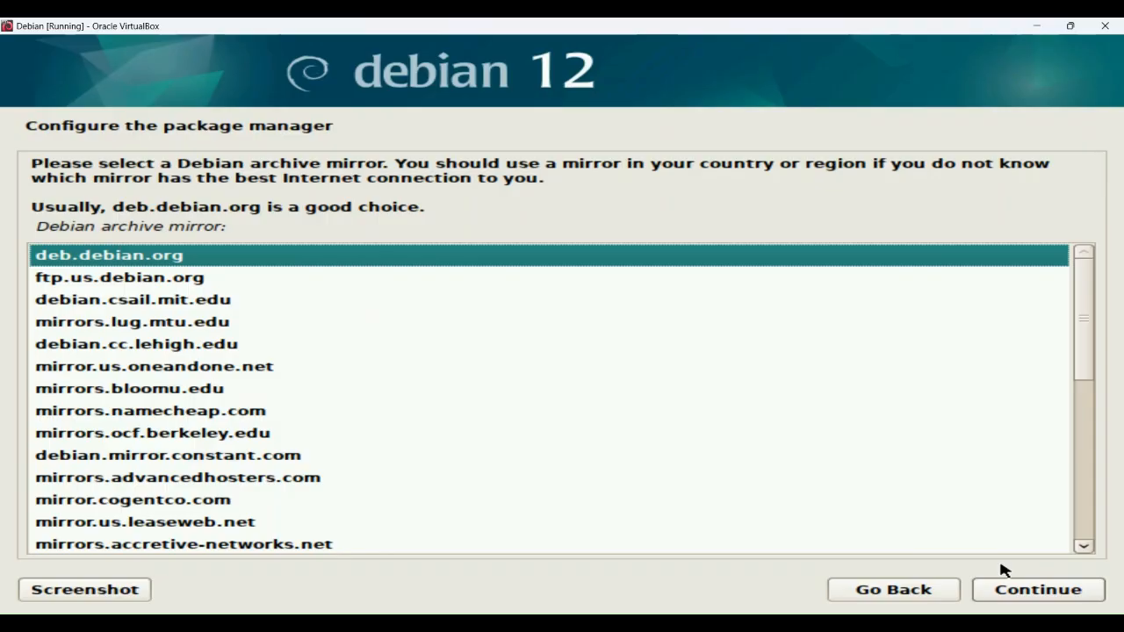
# Accept deb.debian.org as the archive mirror, leaving the HTTP proxy blank
pyautogui.click(1016, 594)
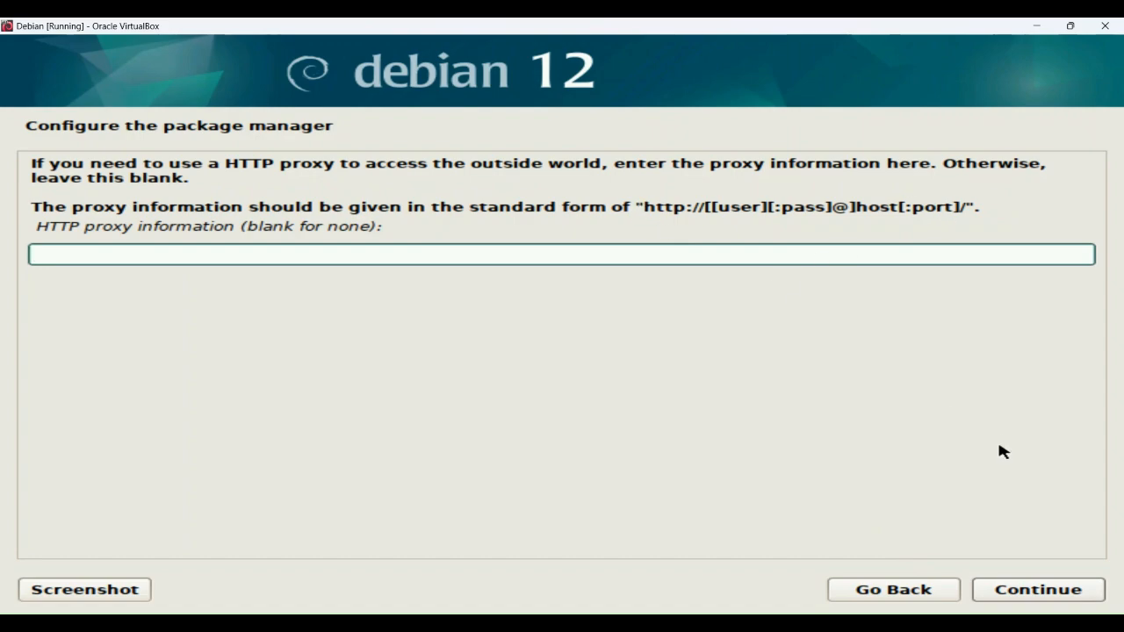
pyautogui.click(1059, 588)
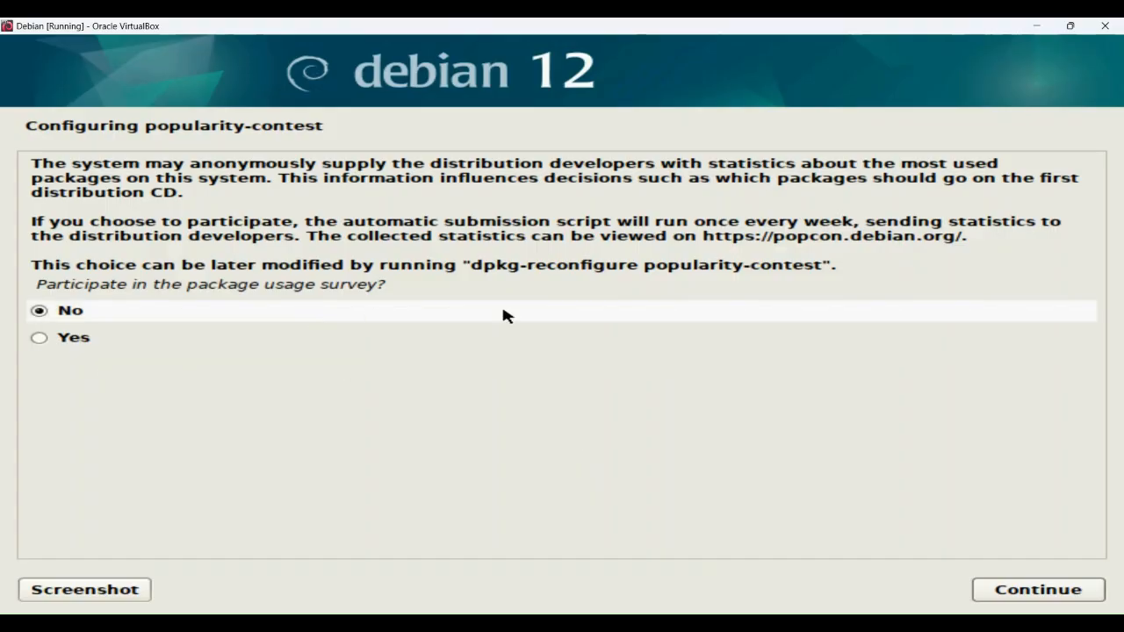
# Decline popularity-contest, untick GNOME, tick web server, and start installing the selected software
pyautogui.click(1019, 597)
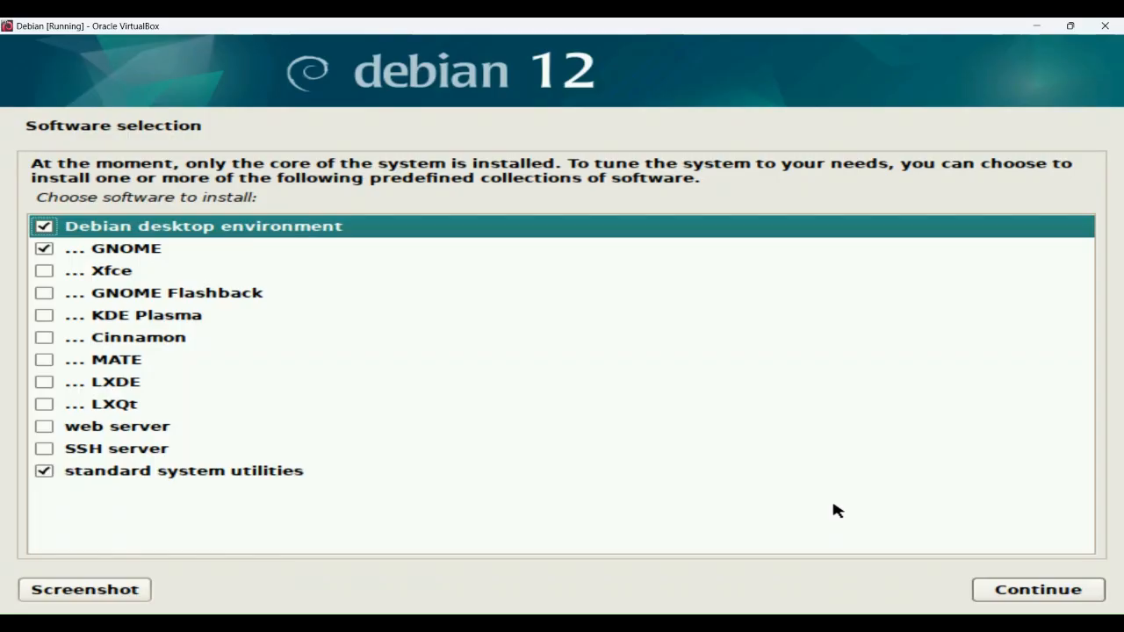
pyautogui.click(44, 426)
pyautogui.click(44, 248)
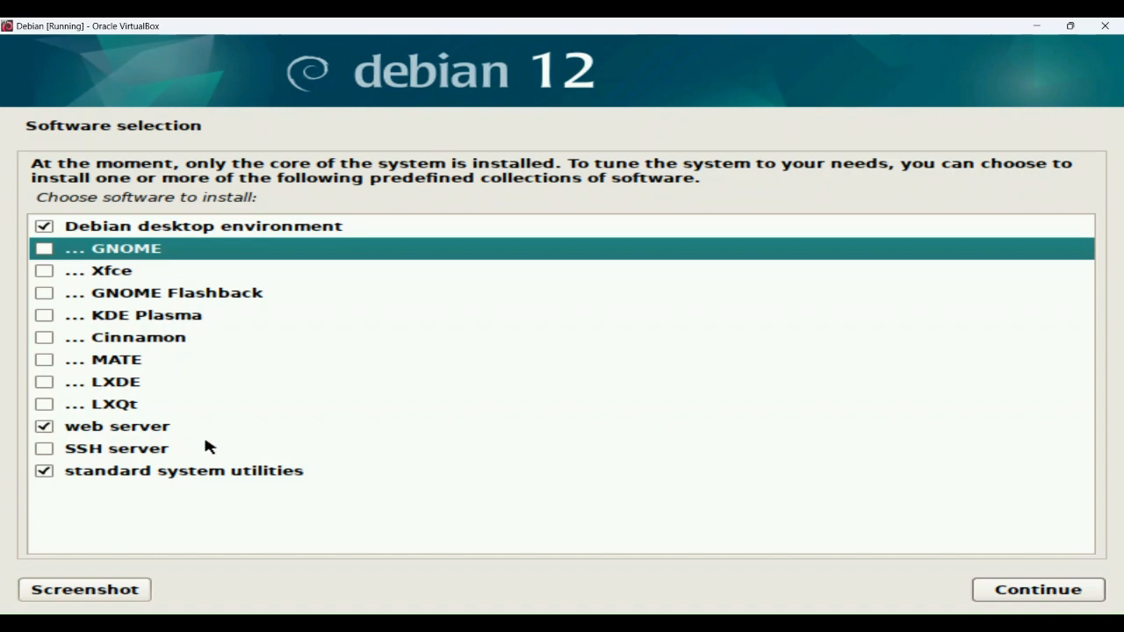
pyautogui.click(1060, 593)
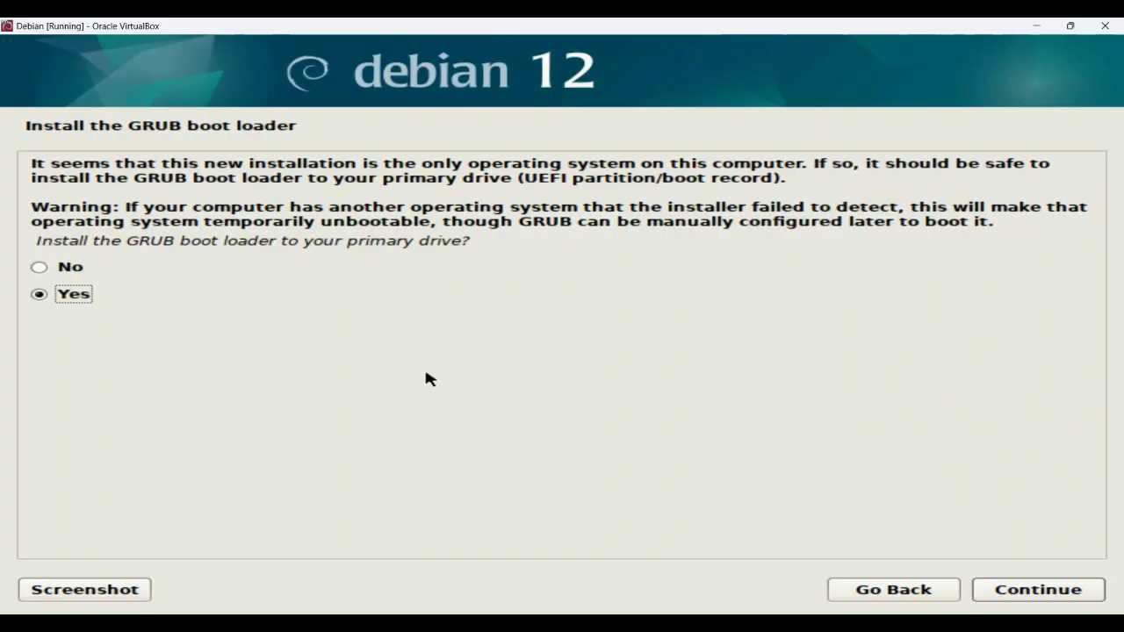
# Agree to install the GRUB boot loader and choose /dev/sda as its device
pyautogui.click(1016, 588)
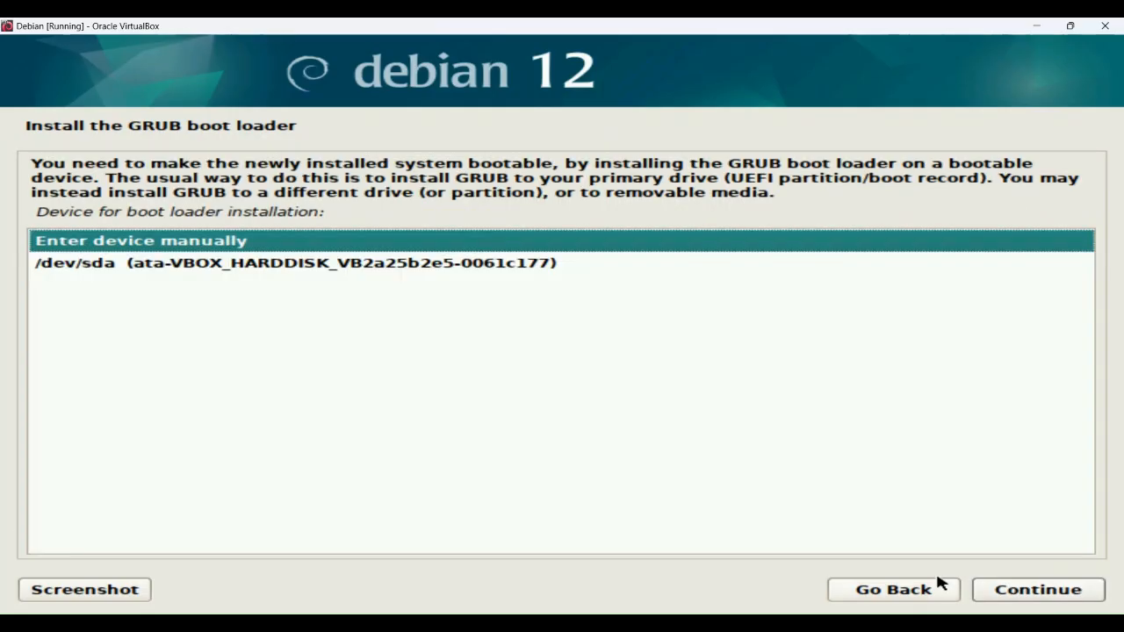
pyautogui.click(169, 248)
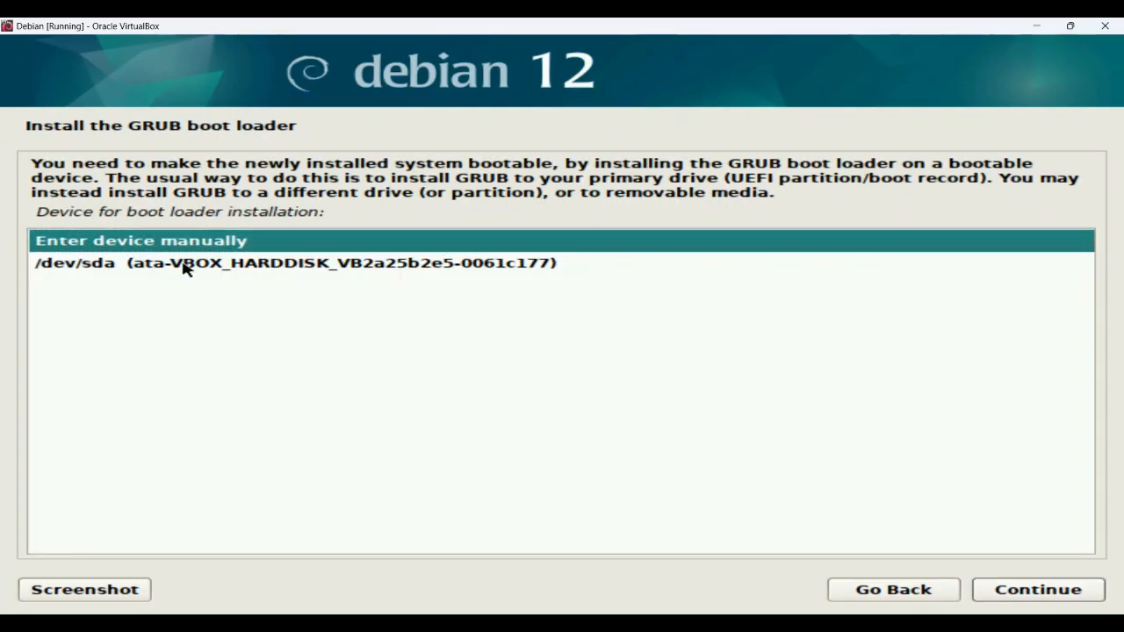
pyautogui.click(184, 269)
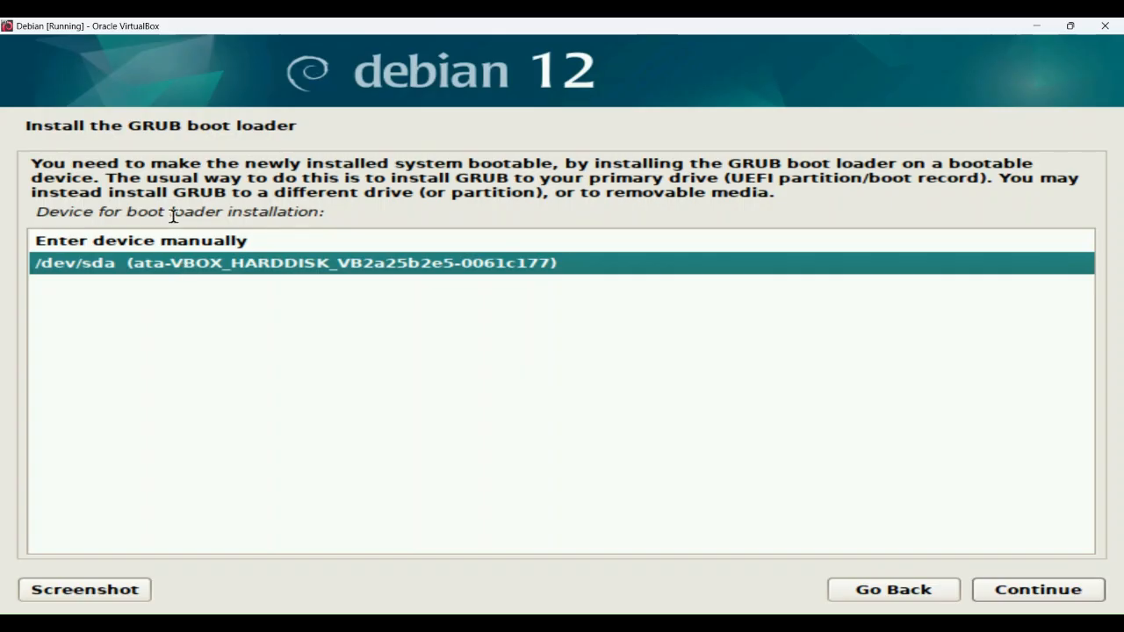
pyautogui.click(1028, 596)
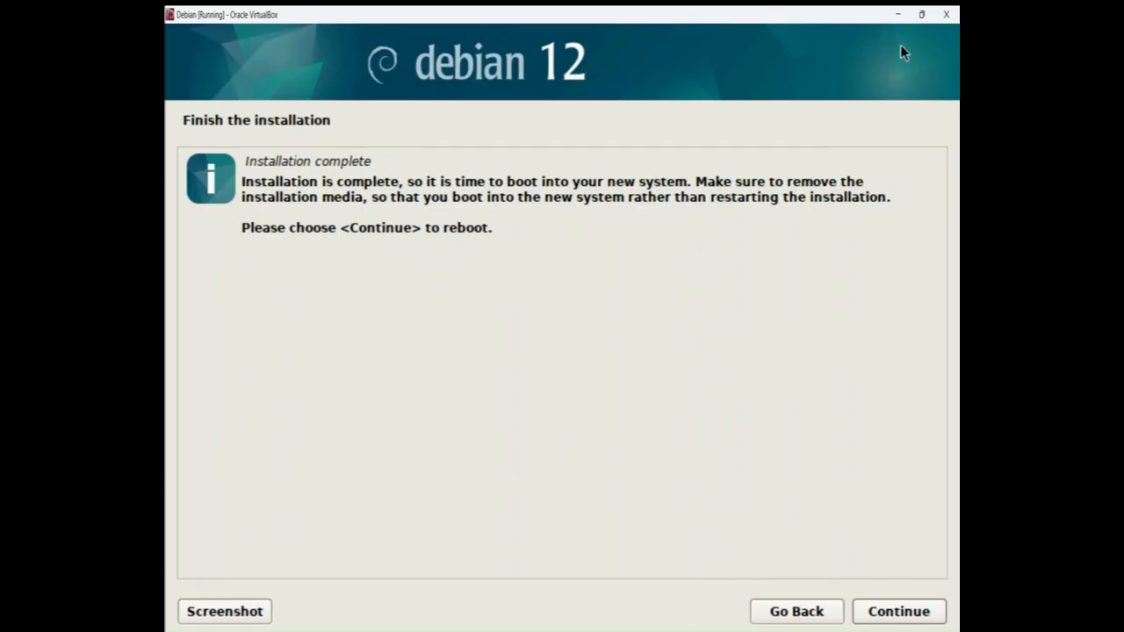
# Close the finished Debian VM's window to power the machine off
pyautogui.click(947, 16)
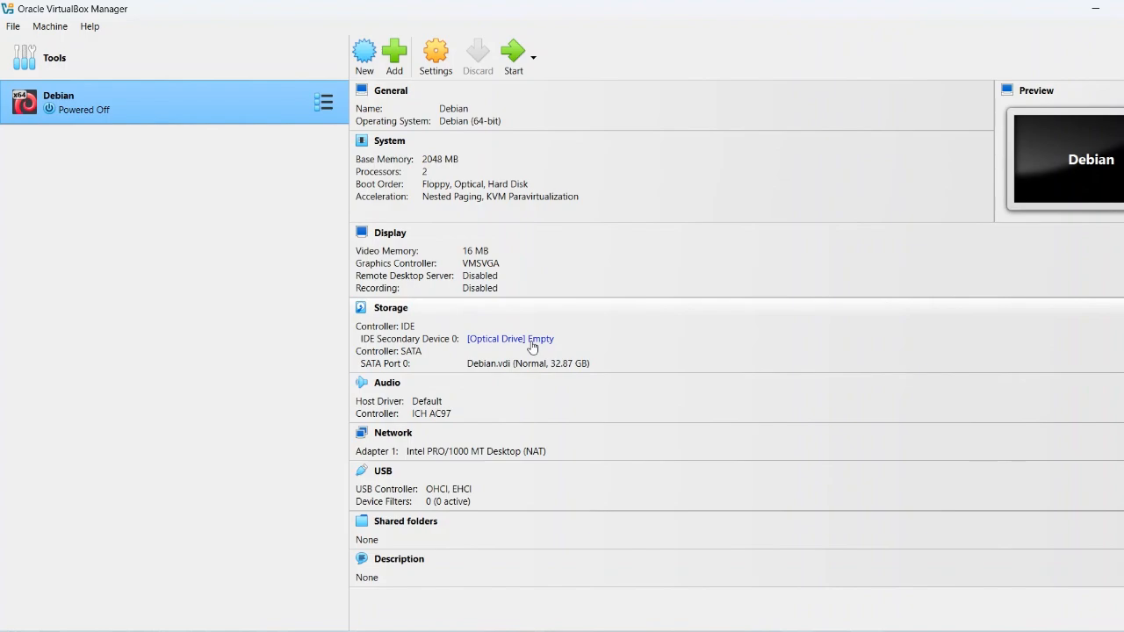
# Start the Debian VM and bring up the Devices > Optical Drives menu
pyautogui.click(512, 69)
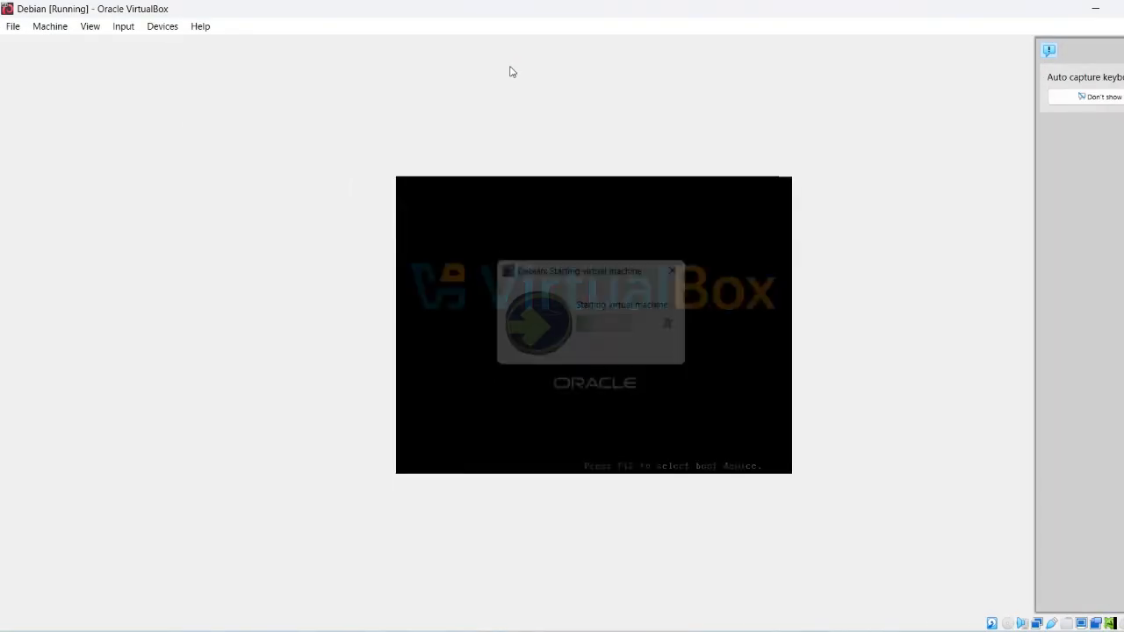
pyautogui.click(162, 28)
pyautogui.moveTo(182, 48)
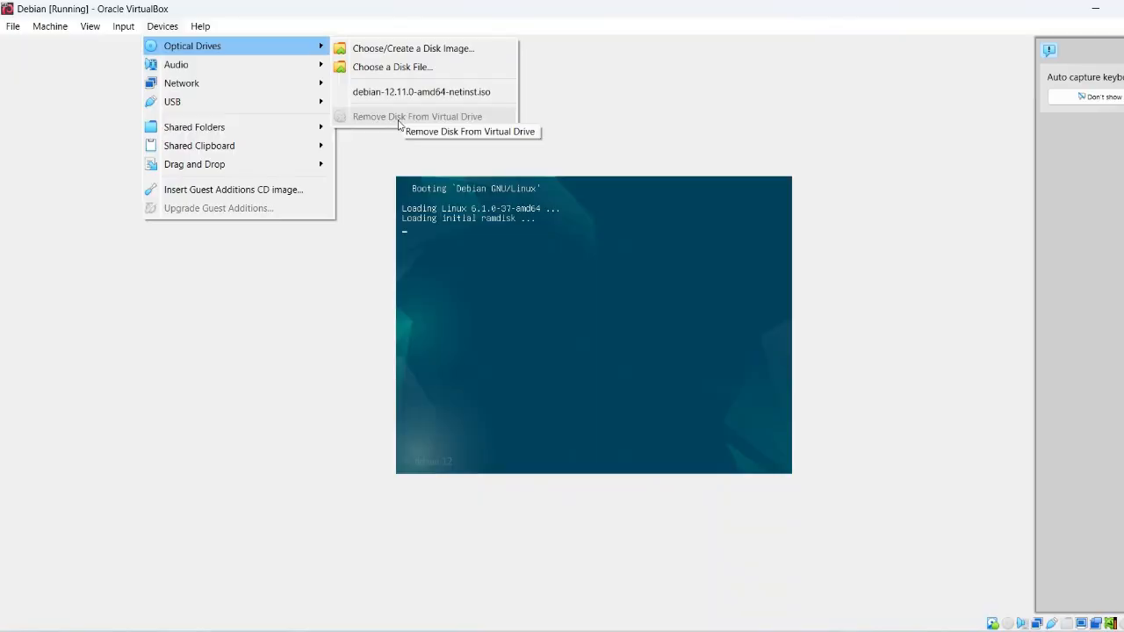
# Dismiss the Optical Drives menu with Escape and let Debian boot to login
pyautogui.press('Escape')
pyautogui.press('Escape')
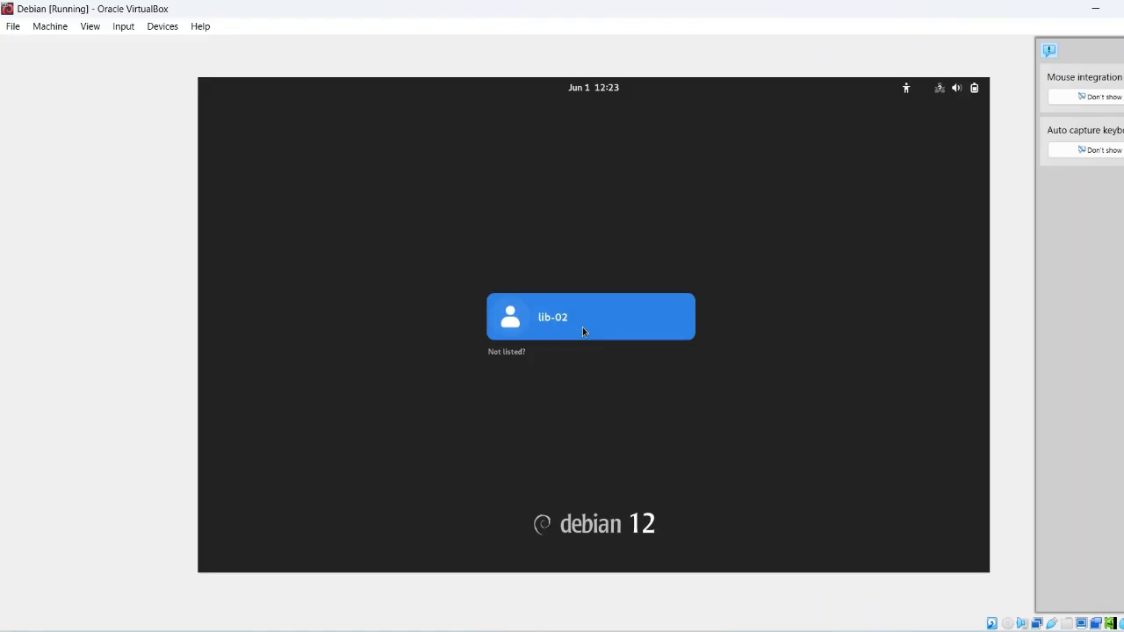
# Select the user account on the Debian login screen and sign in with its password
pyautogui.click(582, 327)
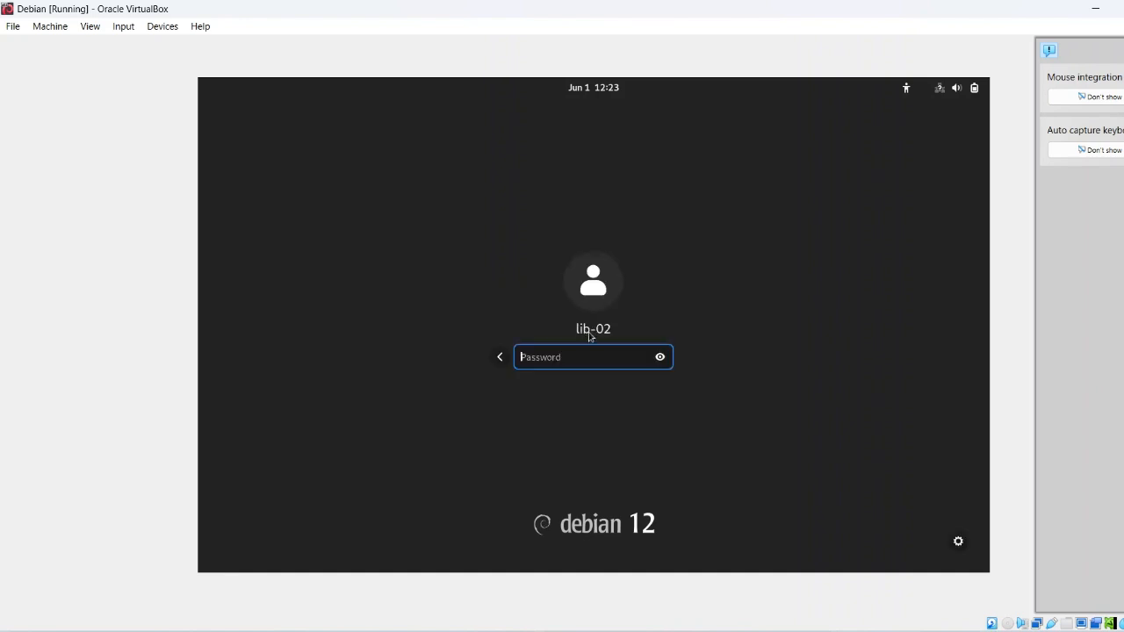
pyautogui.write('password1')
pyautogui.press('Return')
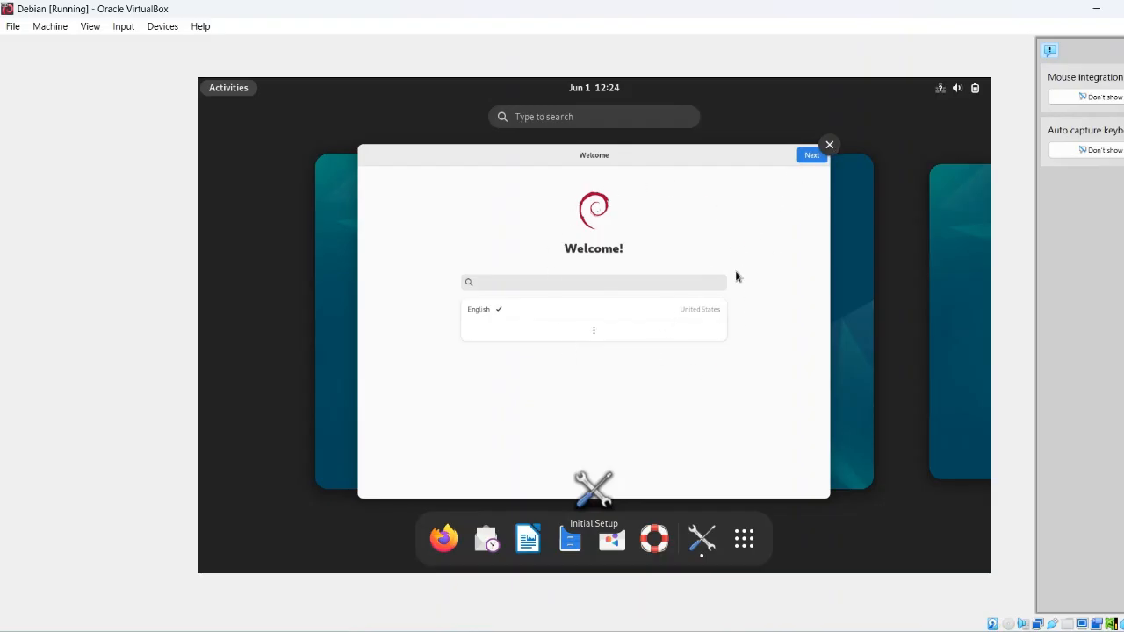
# Keep English, the English (US) layout and Location Services on, skip Online Accounts, and start using Debian
pyautogui.click(791, 178)
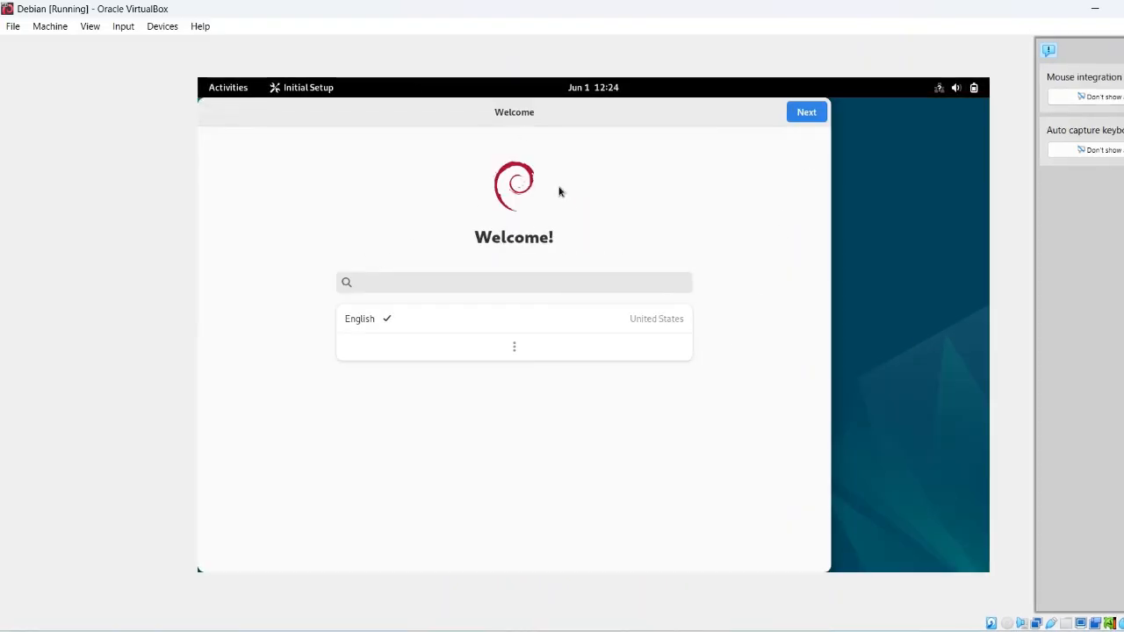
pyautogui.click(805, 114)
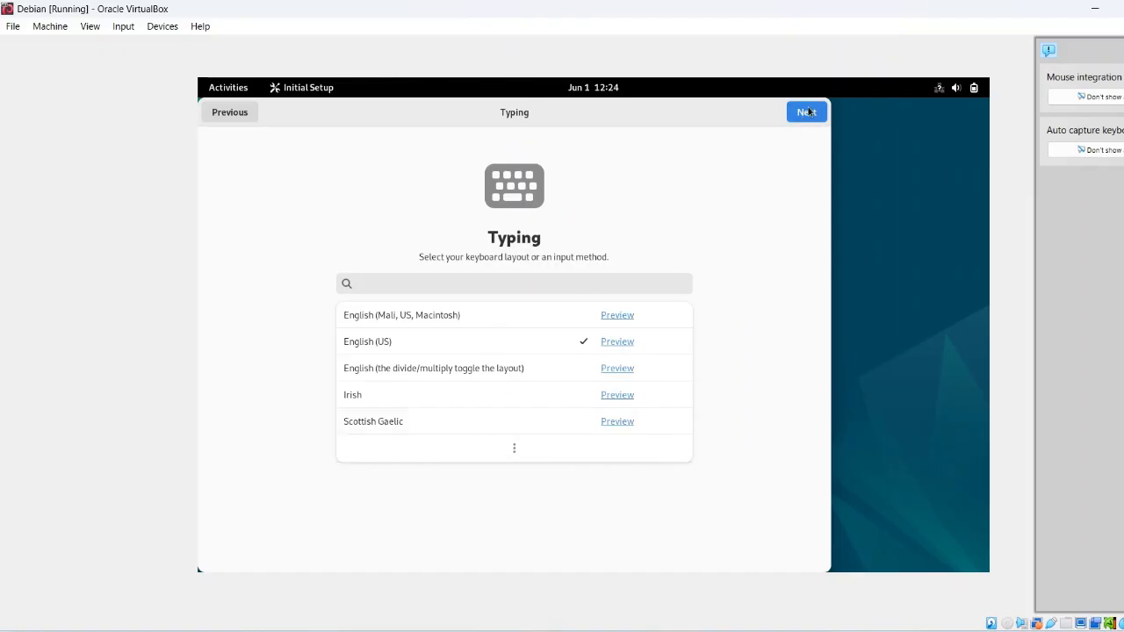
pyautogui.click(808, 111)
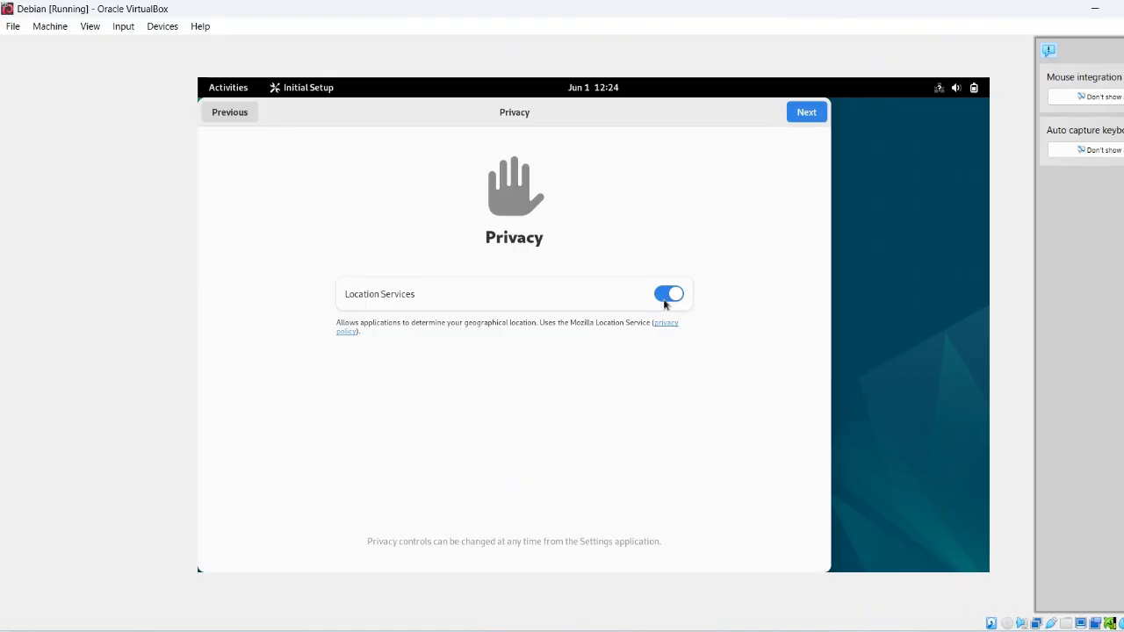
pyautogui.click(804, 113)
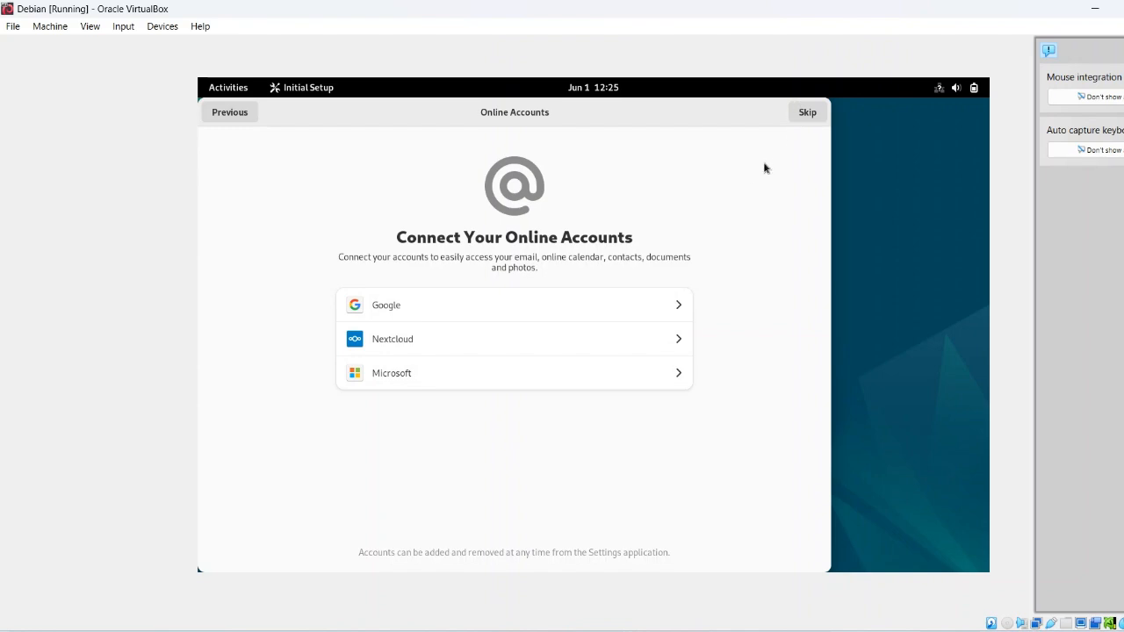
pyautogui.click(806, 115)
pyautogui.press('Return')
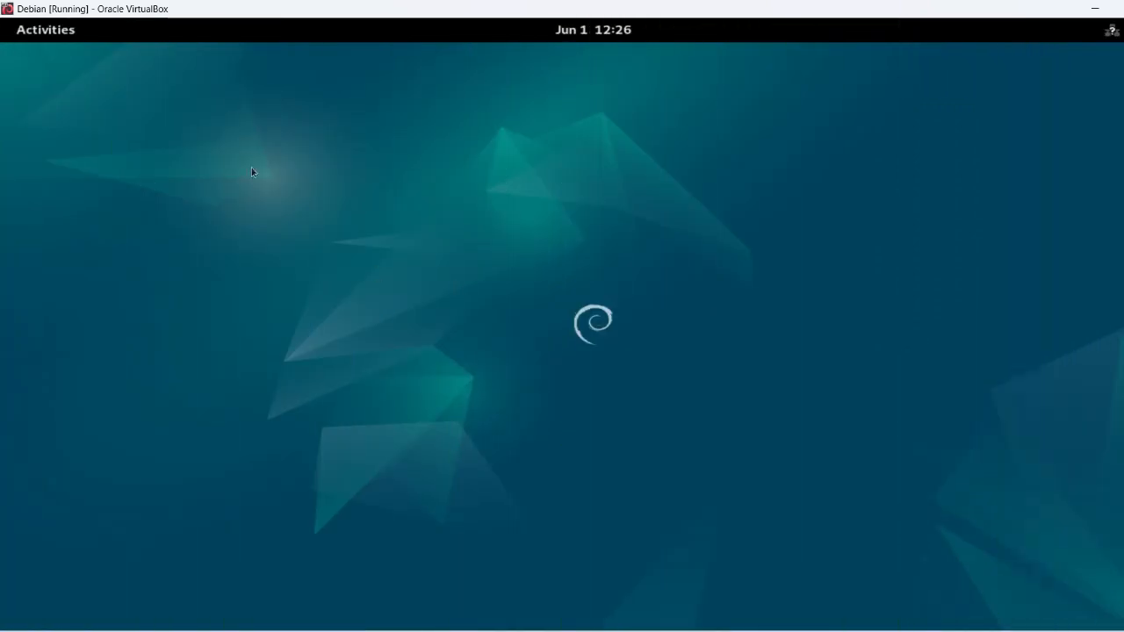
# Launch GNOME Terminal by searching 'termi' in the Activities overview
pyautogui.click(46, 30)
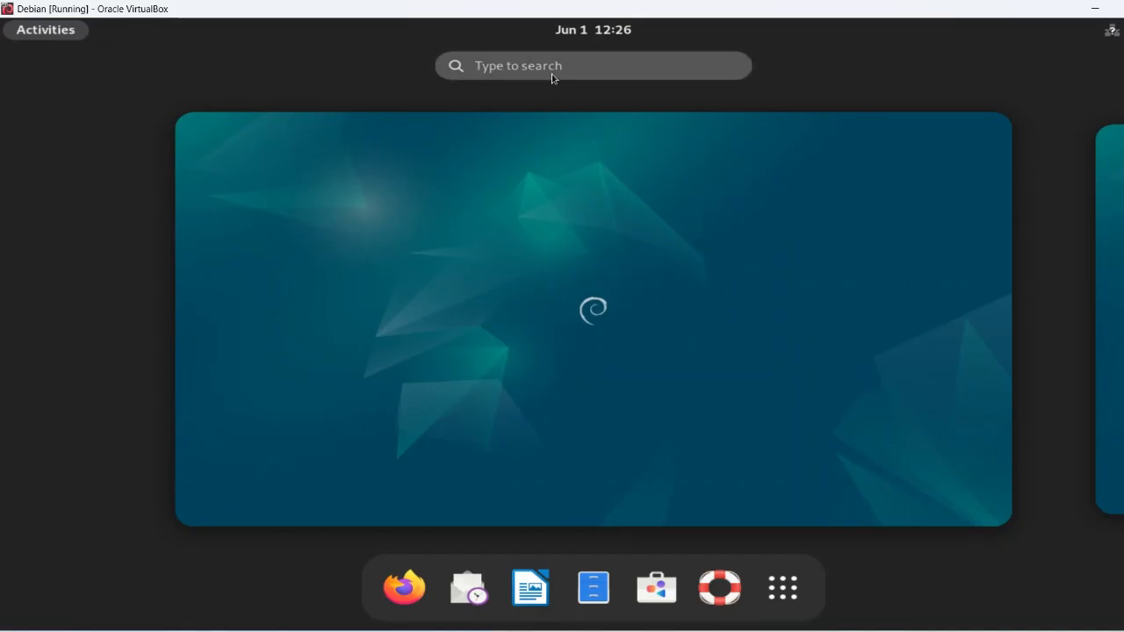
pyautogui.write('t')
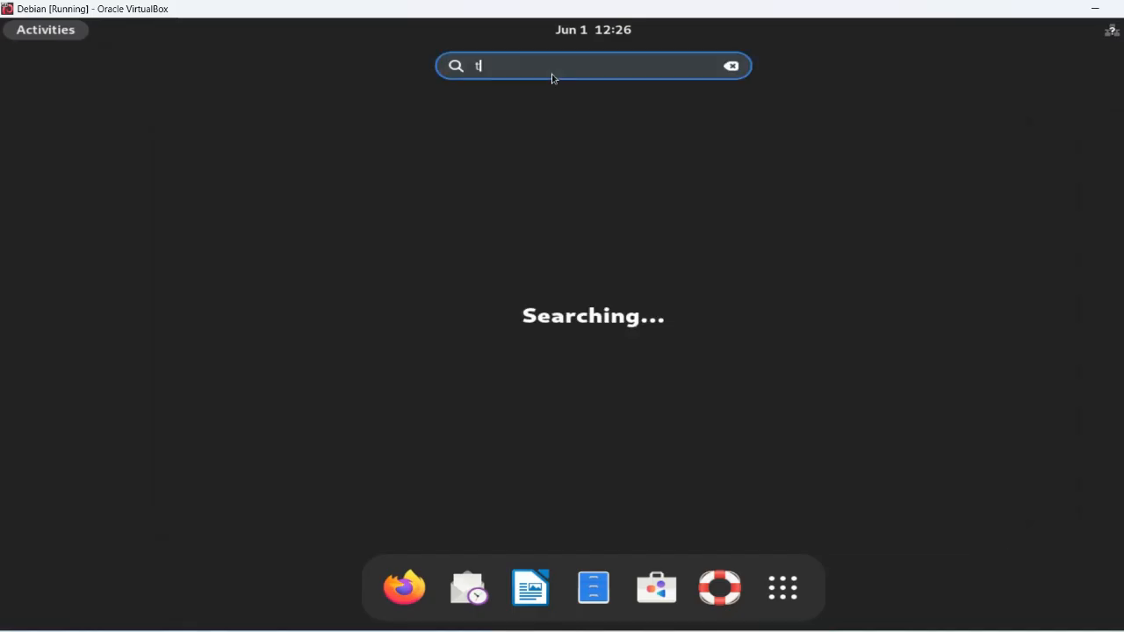
pyautogui.write('ermi')
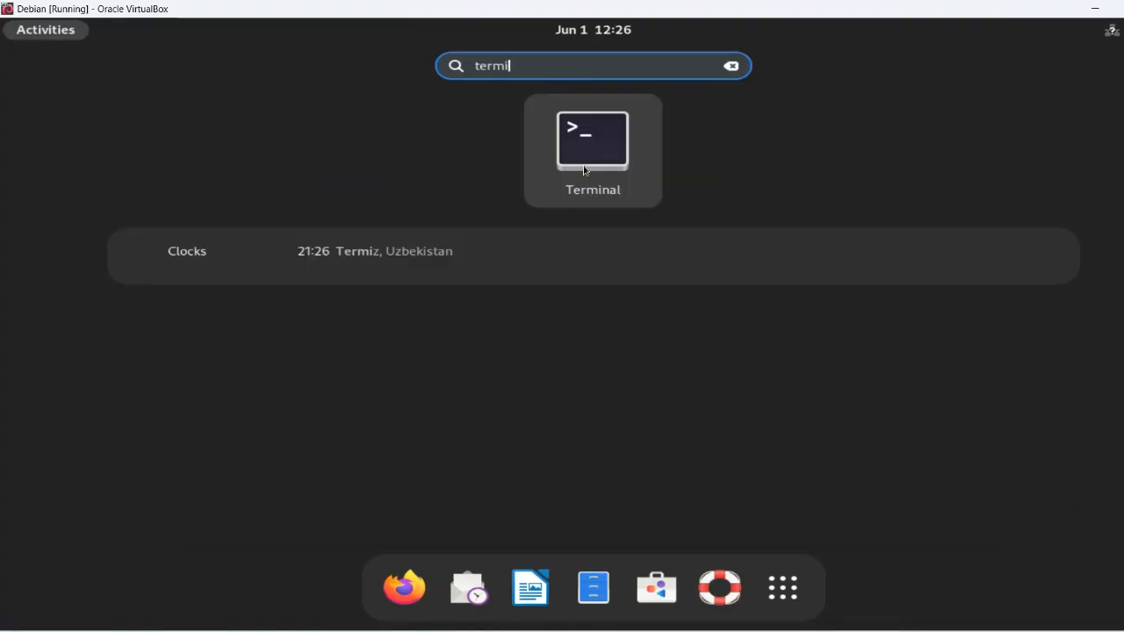
pyautogui.click(584, 169)
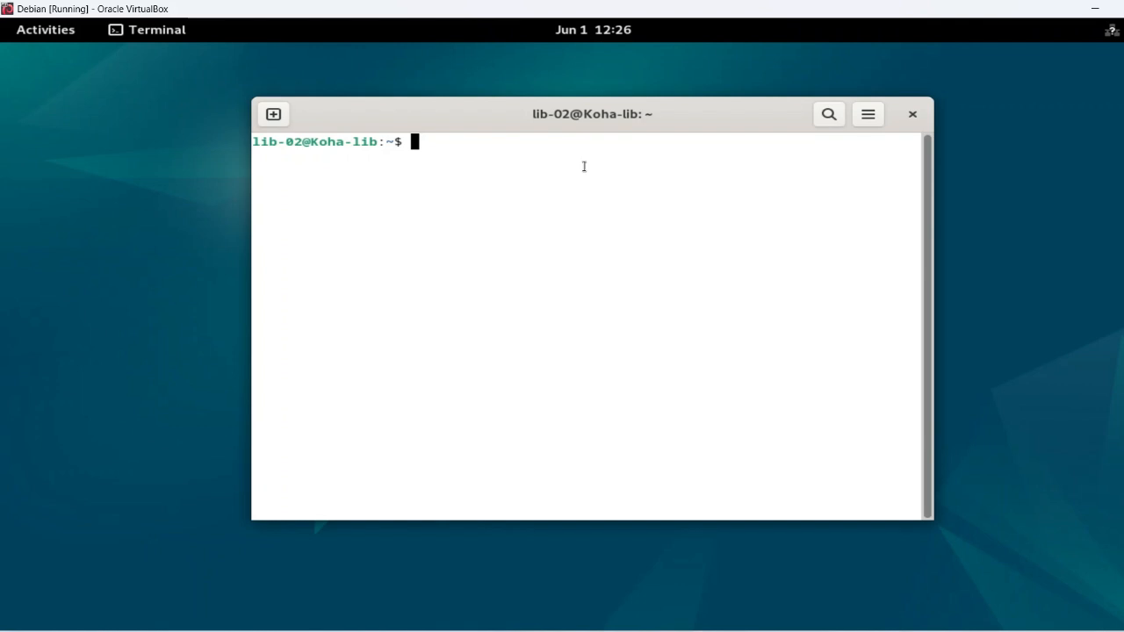
# Run 'sudo su' and enter the account password to get a root@Koha-lib shell
pyautogui.write('sudo')
pyautogui.press('BackSpace')
pyautogui.press('BackSpace')
pyautogui.write('o su')
pyautogui.press('Return')
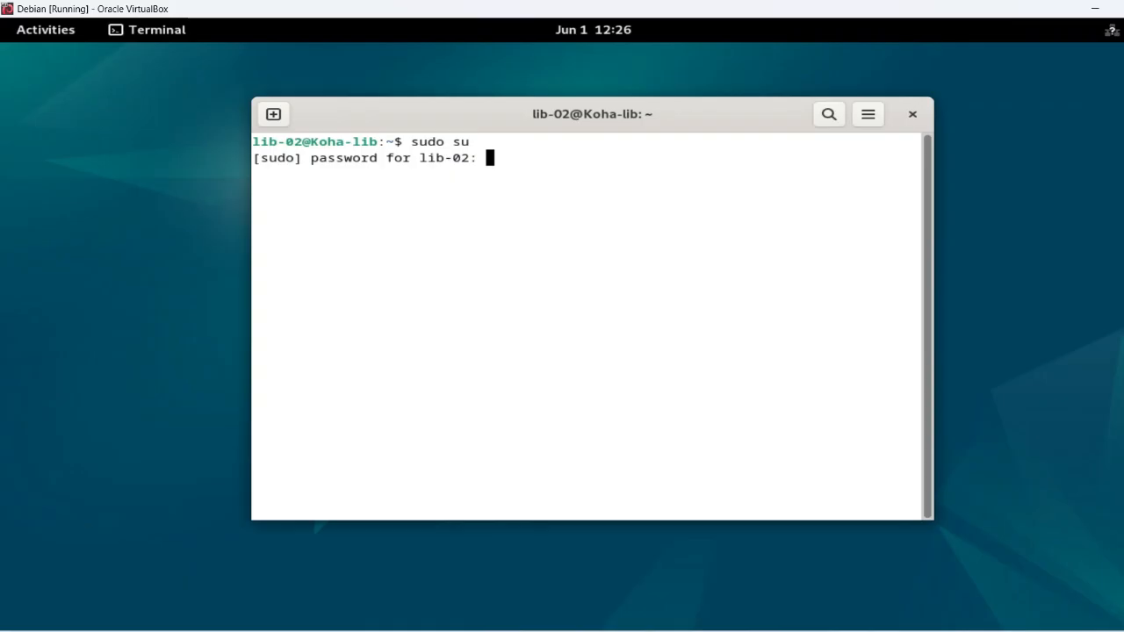
pyautogui.press('Return')
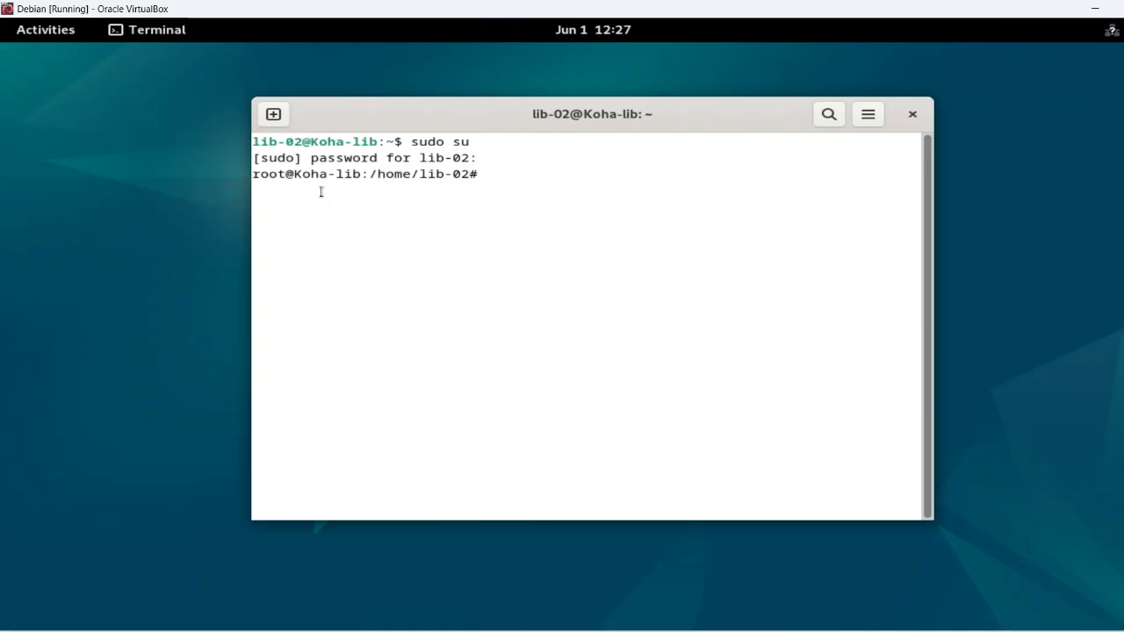
# Type 'exit' to leave the root shell and return to the normal user prompt
pyautogui.write('exit')
pyautogui.press('Return')
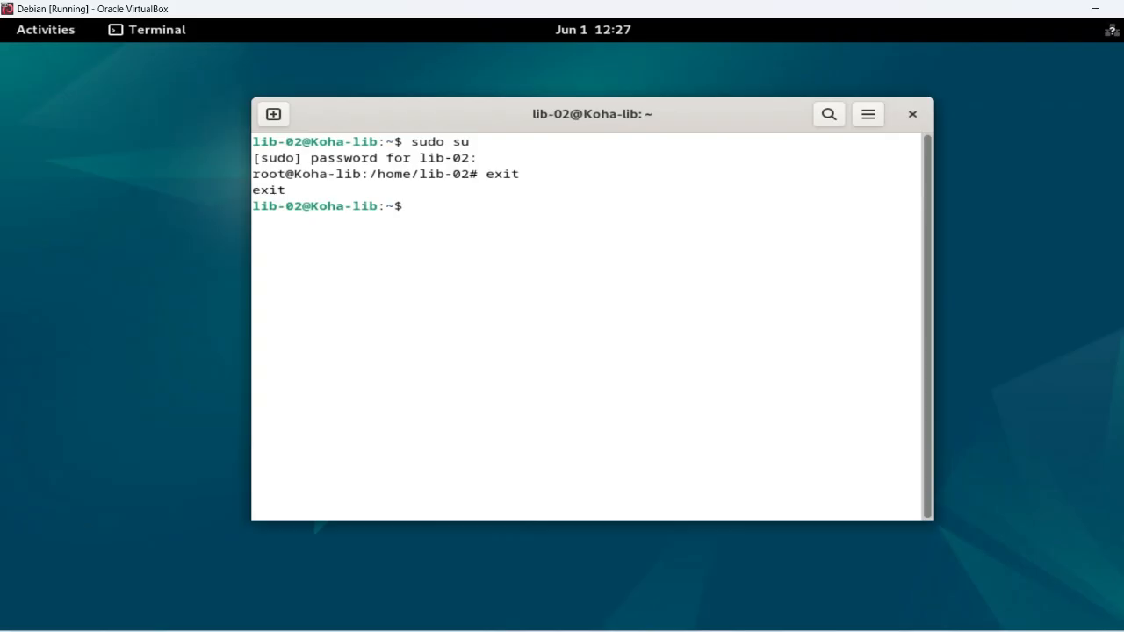
pyautogui.press('Return')
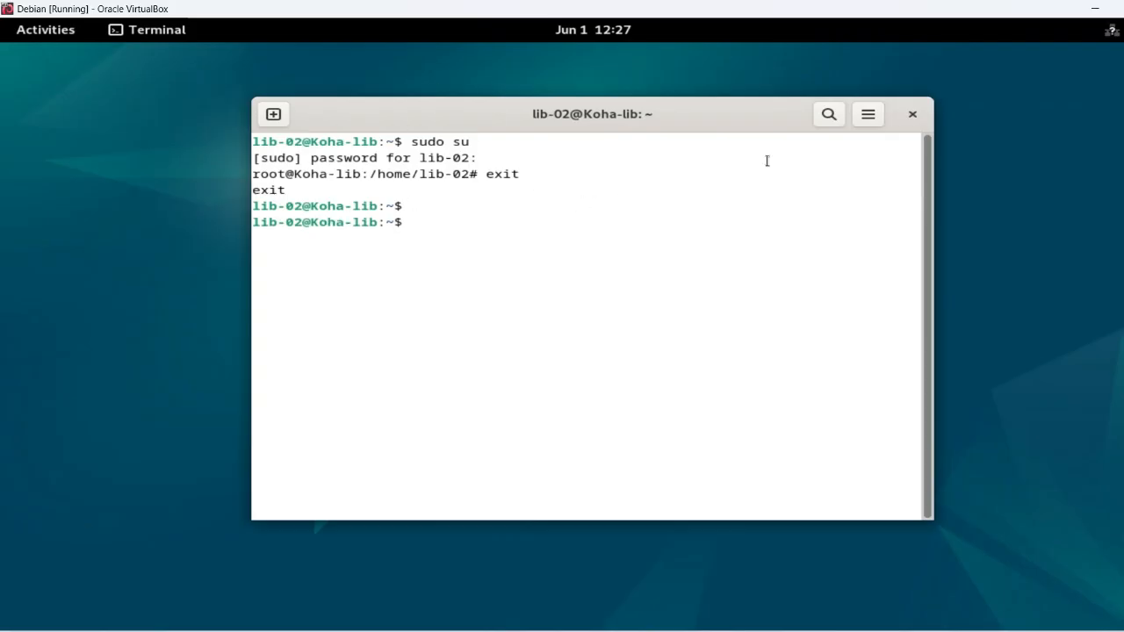
# Close the Terminal window with its title-bar × button
pyautogui.click(913, 114)
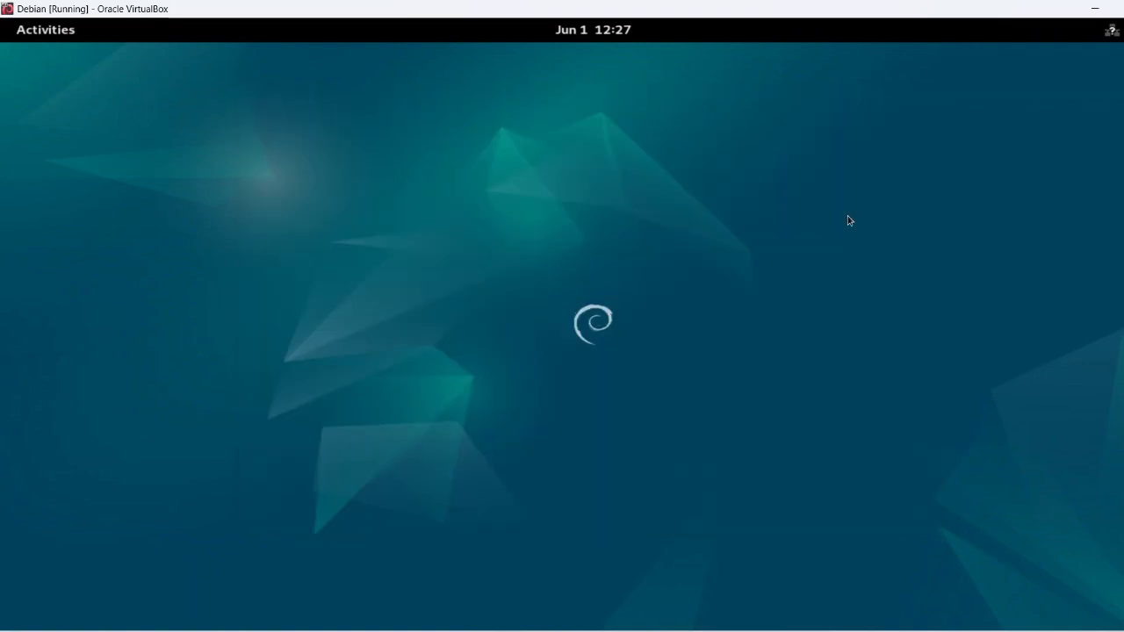